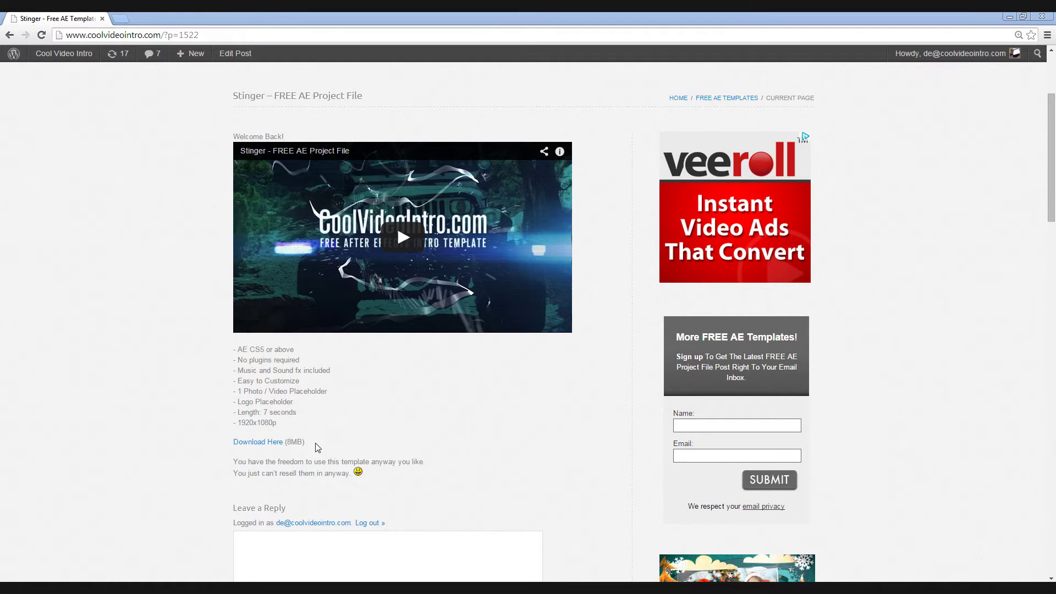
Step: Download the Stinger template zip in Chrome and open it from the download shelf
left_click(274, 450)
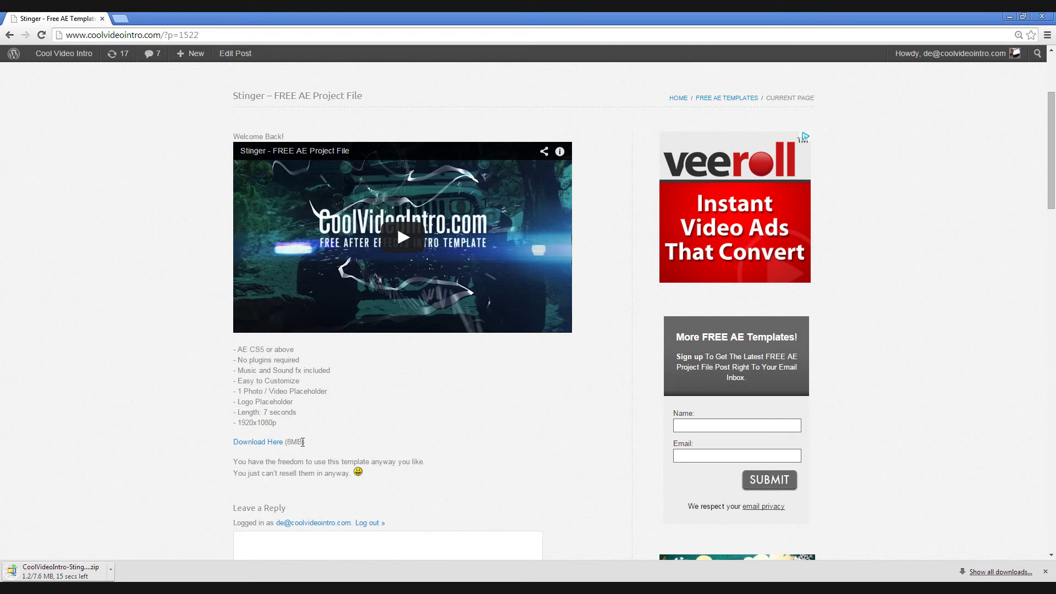
left_click_drag(303, 442, 290, 447)
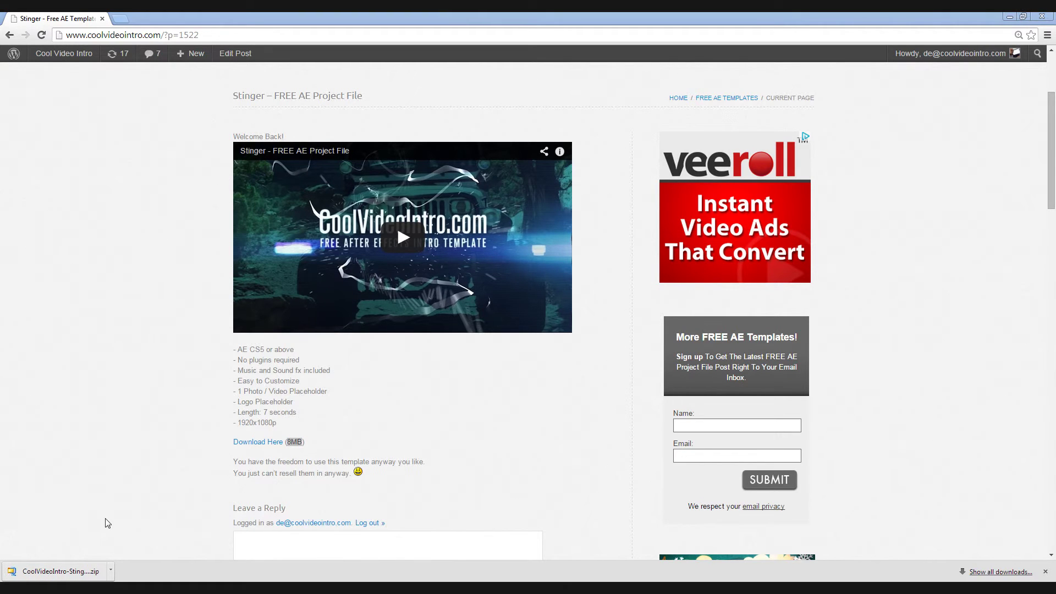
left_click(91, 581)
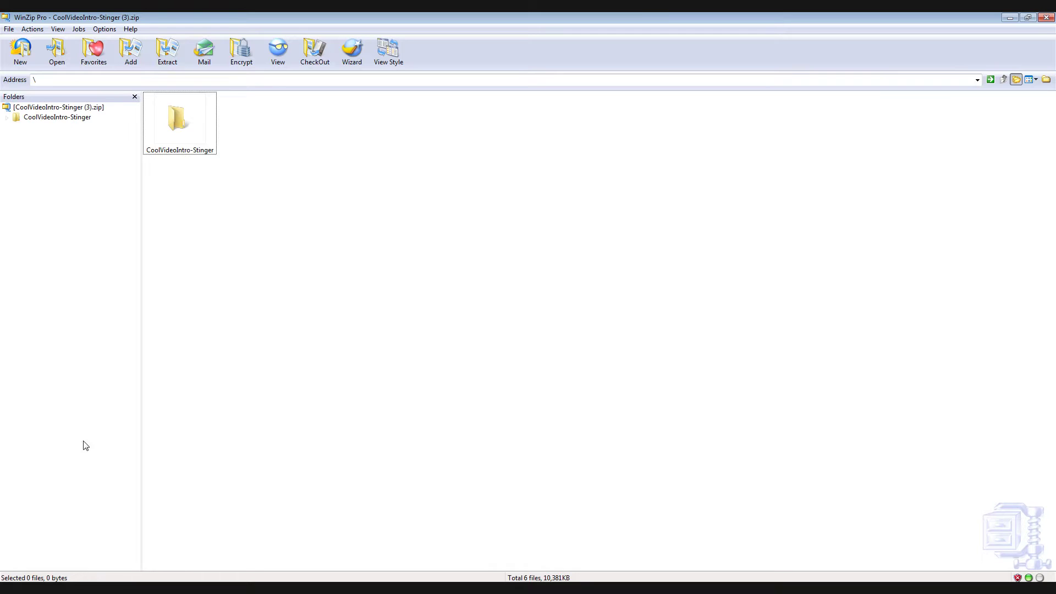
Step: Extract the CoolVideoIntro-Stinger archive into Desktop\Stinger and open the Stinger - FREE project
left_click(191, 141)
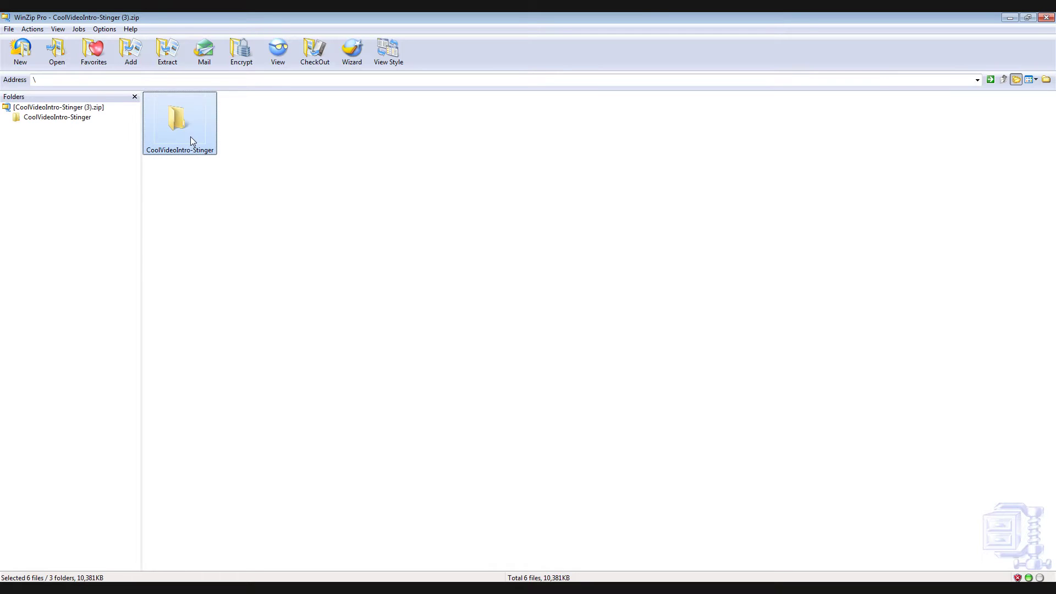
left_click(162, 61)
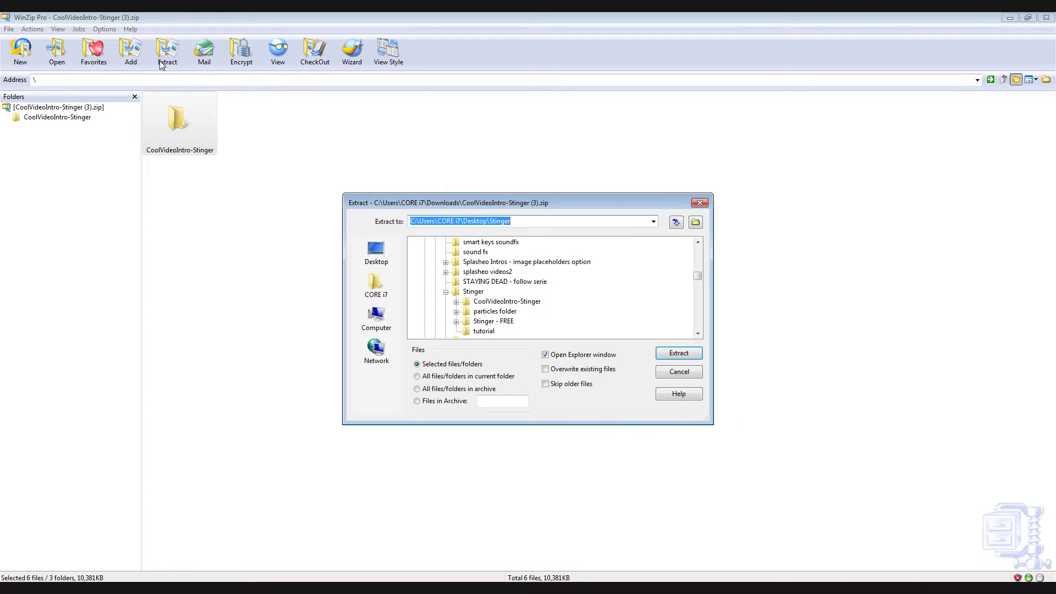
left_click(679, 353)
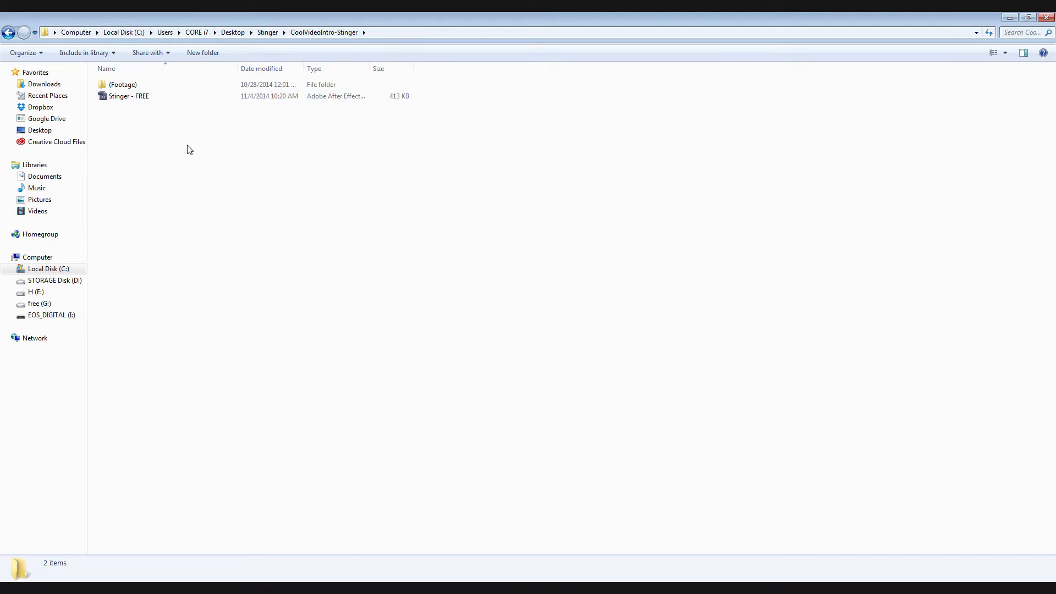
left_click(165, 97)
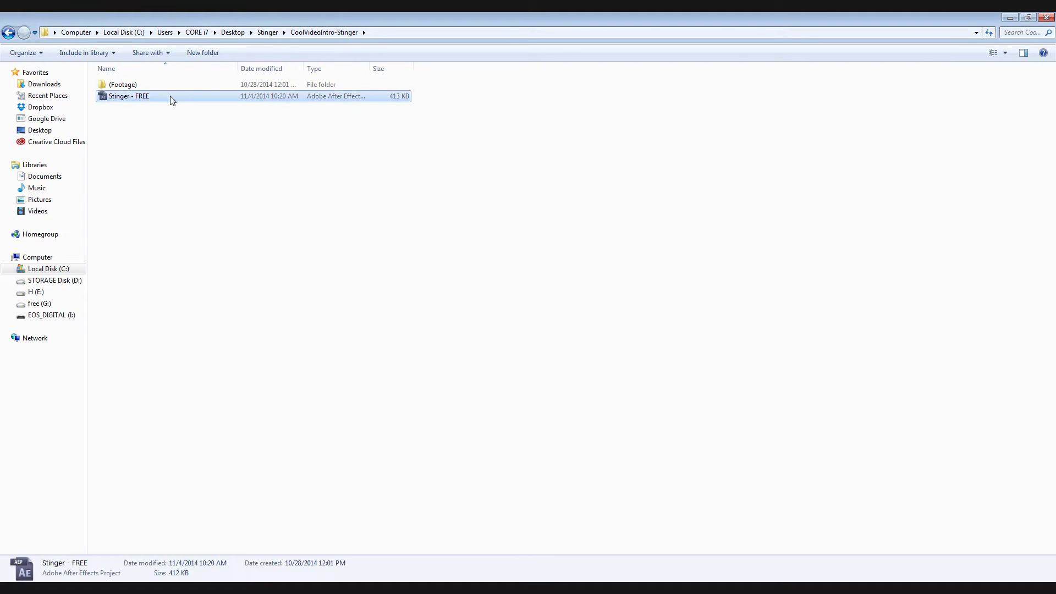
double_click(181, 97)
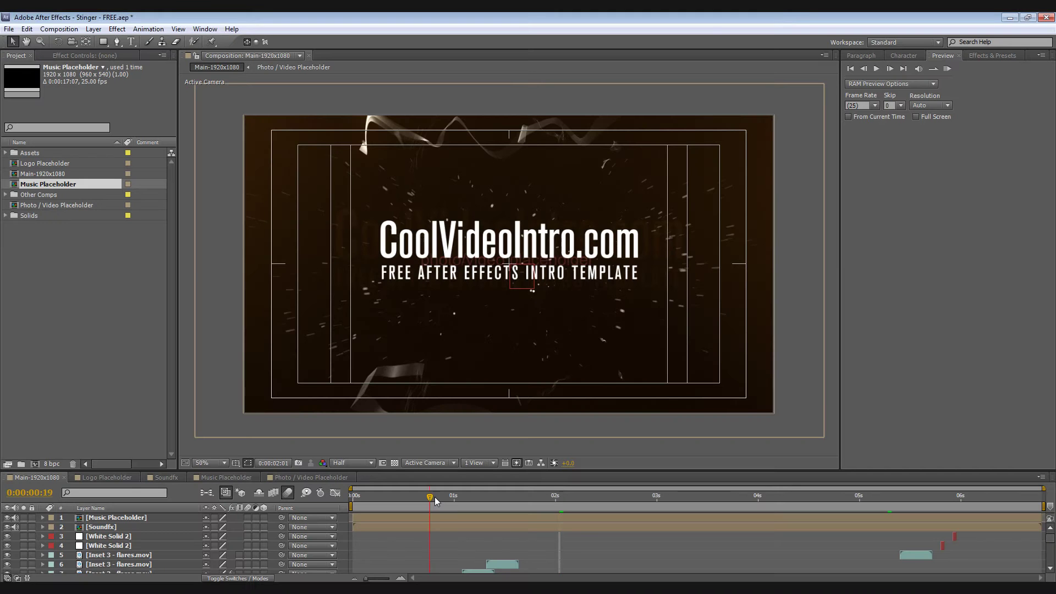
Step: Scrub the Main-1920x1080 intro and inspect the Logo, Photo / Video and Music placeholder comps
left_click_drag(435, 497, 540, 504)
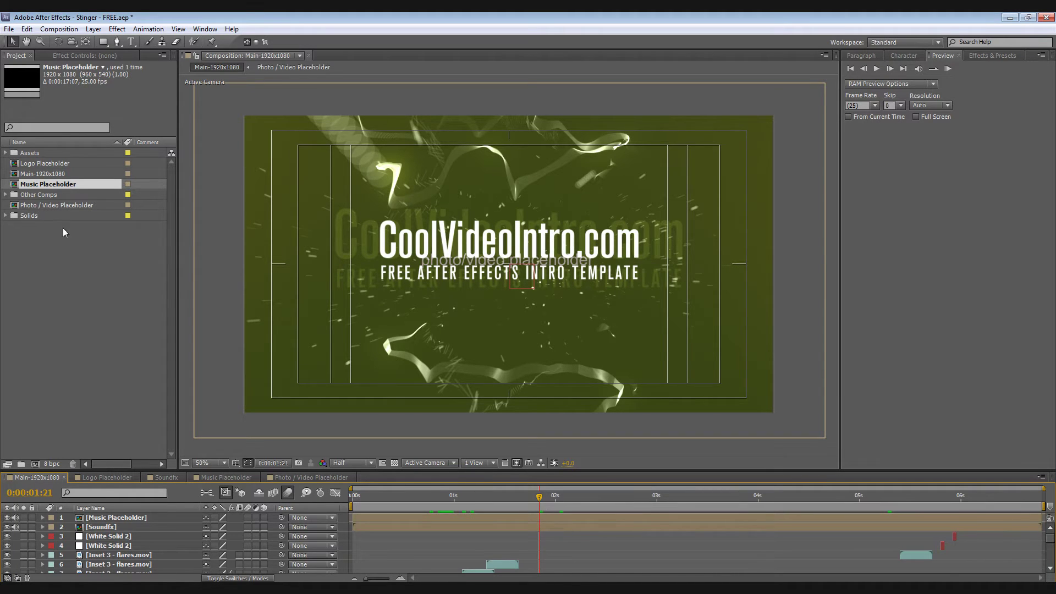
left_click(82, 165)
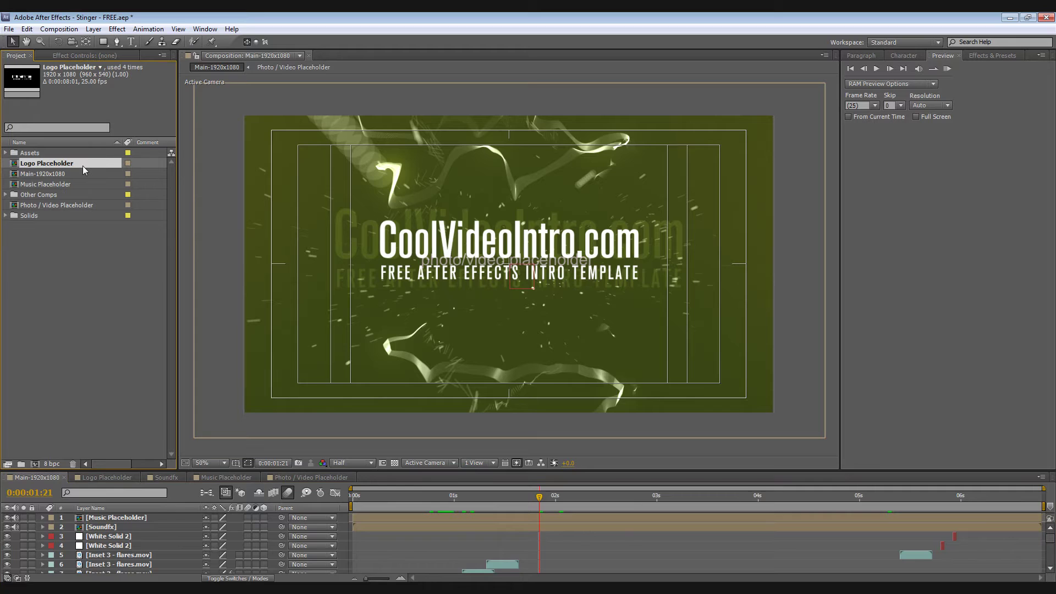
left_click(98, 206)
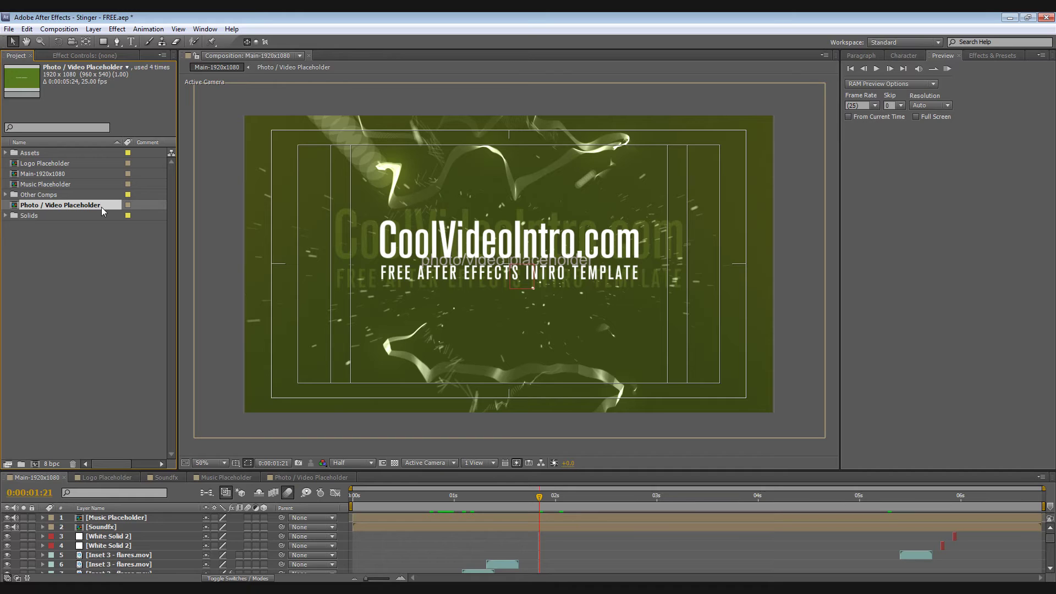
left_click(96, 183)
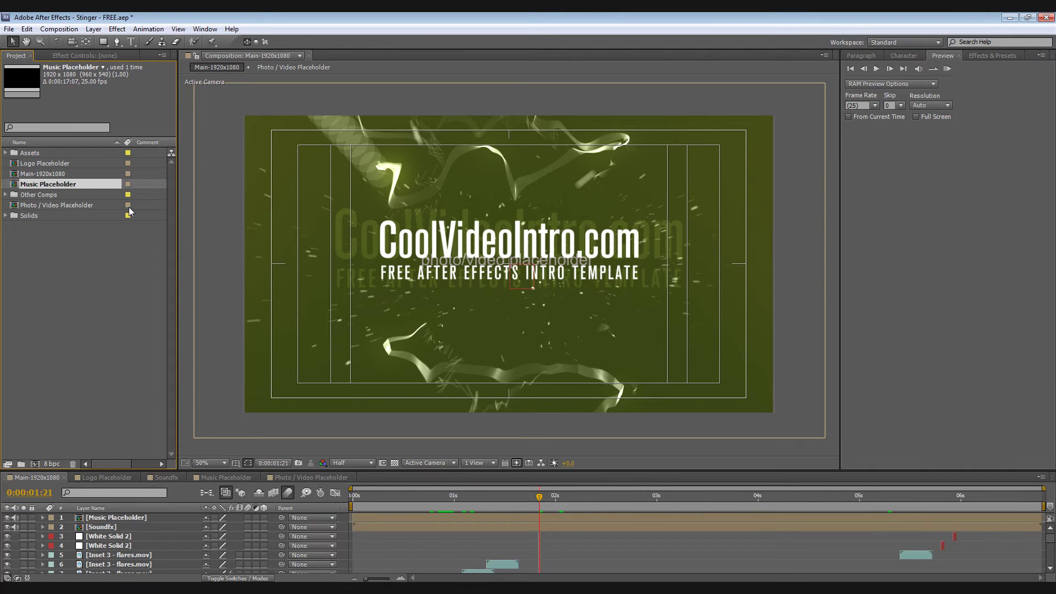
left_click(84, 163)
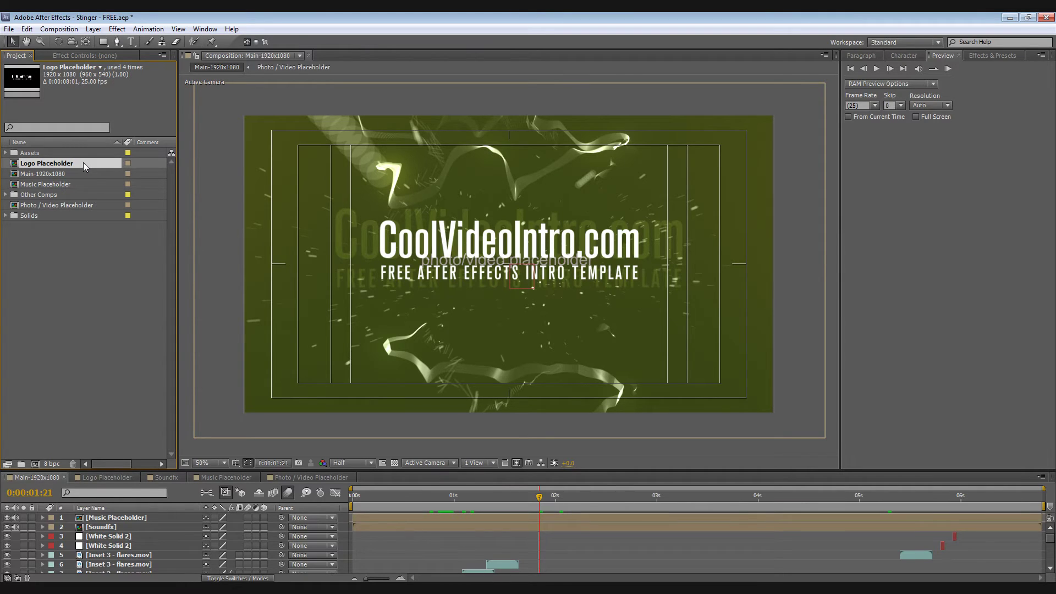
Step: Open Logo Placeholder and hide both CoolVideoIntro text layers
double_click(83, 163)
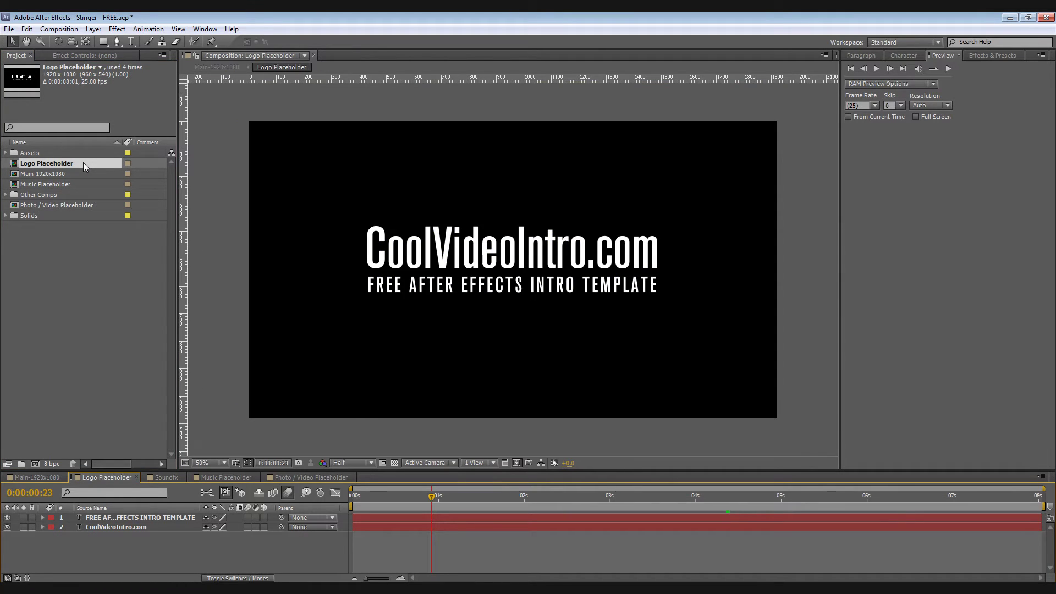
left_click(109, 518)
left_click(109, 525)
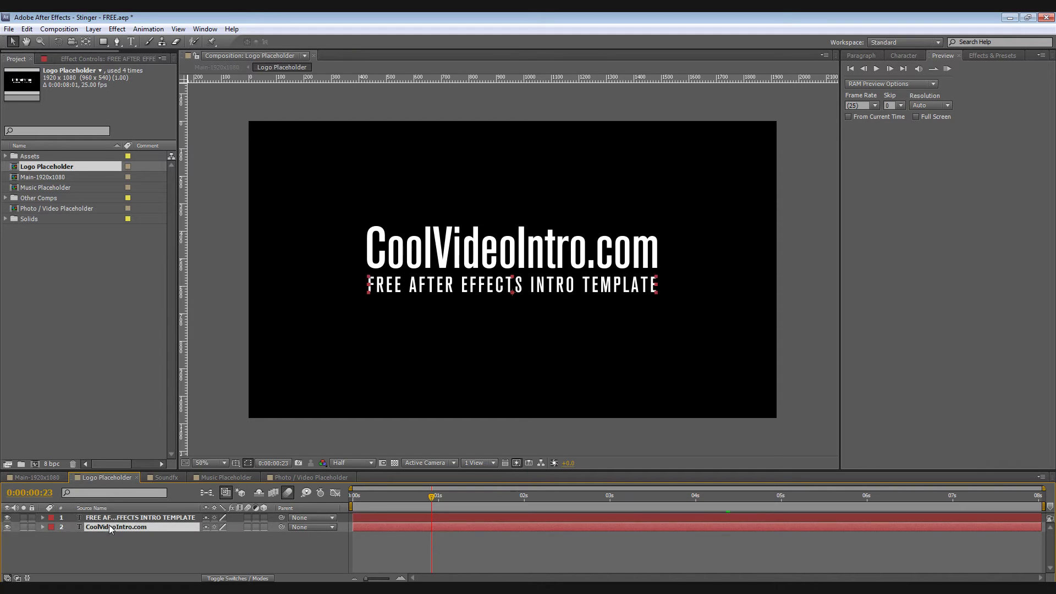
left_click_drag(7, 526, 7, 518)
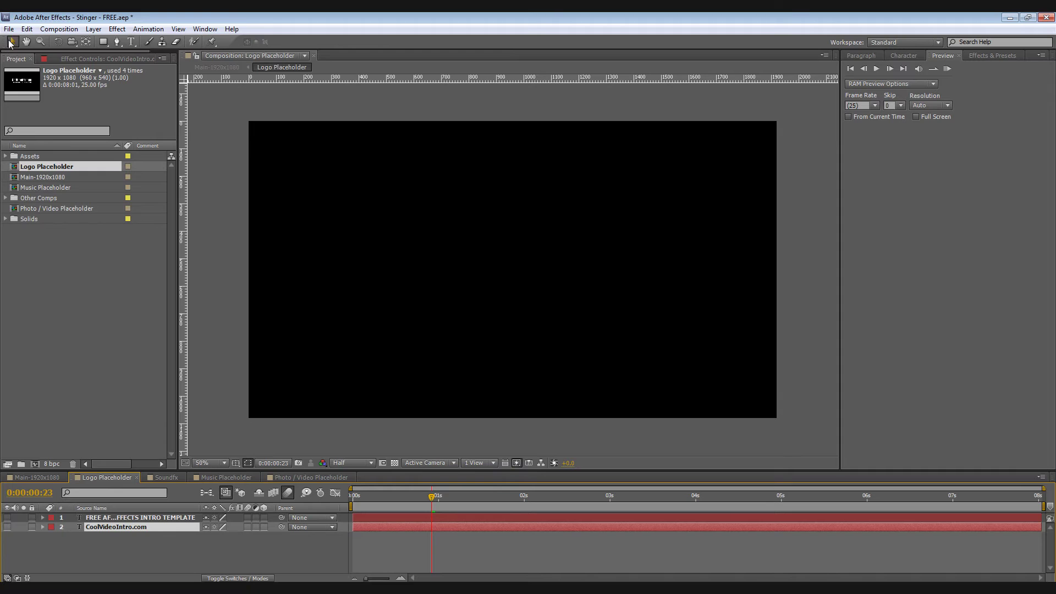
Step: Import the cvi logo_00002.png image into the project via File > Import > File
left_click(9, 29)
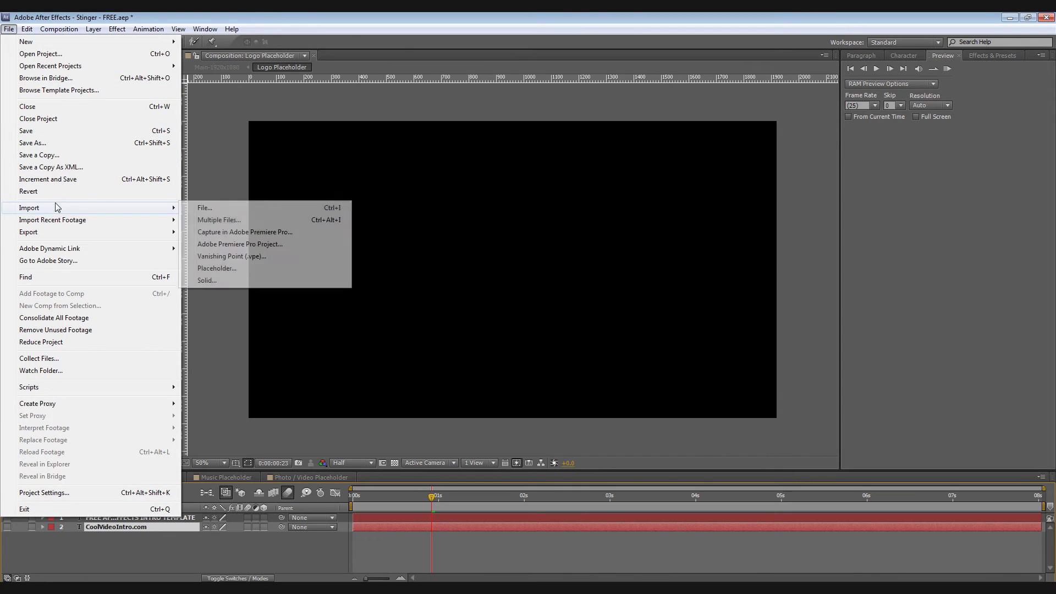
mouse_move(120, 210)
left_click(247, 212)
left_click(317, 256)
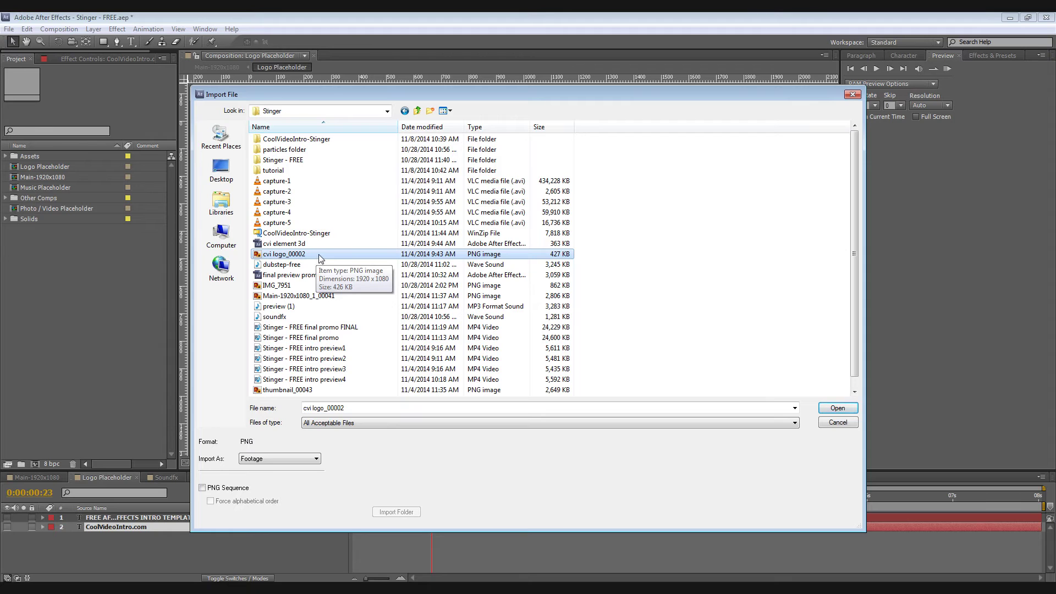
double_click(321, 255)
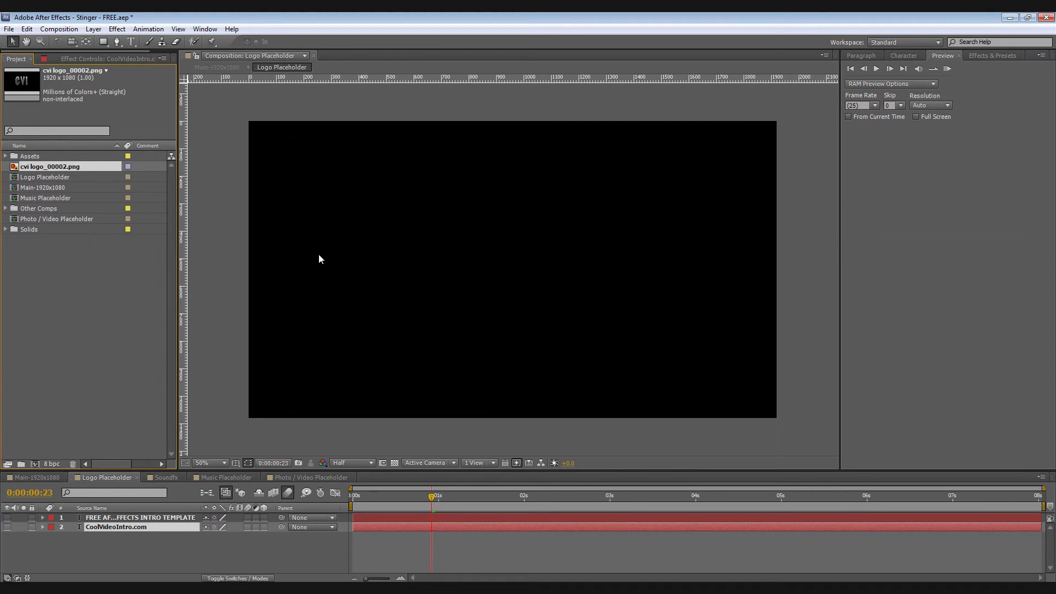
Step: Place cvi logo_00002.png centred in Logo Placeholder and scale it down to 69%
left_click_drag(105, 170, 513, 270)
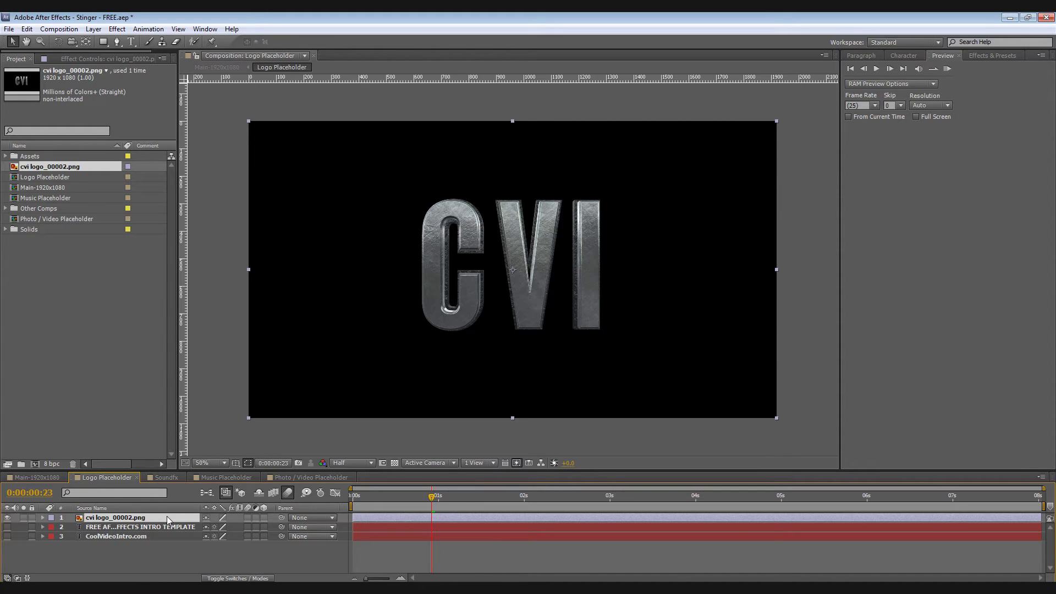
key("s")
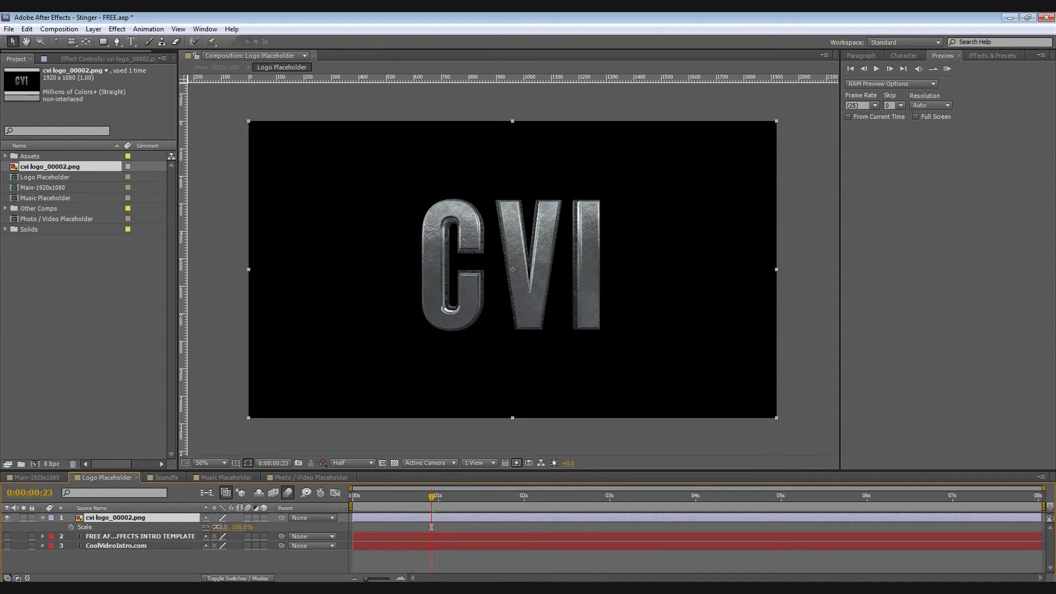
left_click_drag(218, 527, 203, 531)
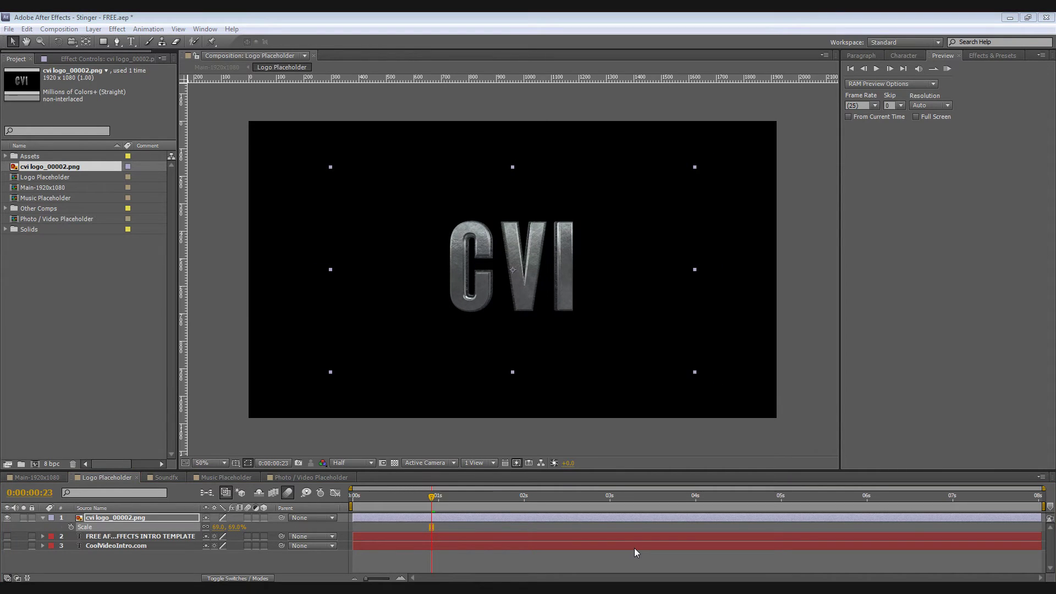
left_click(87, 219)
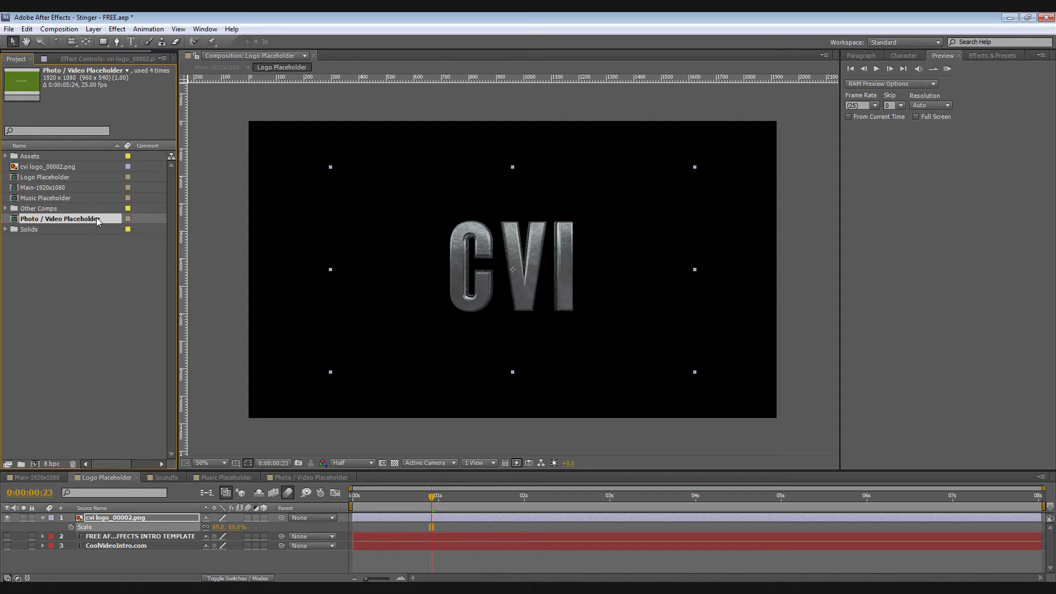
Step: Open Photo / Video Placeholder and import the dangerous_turn_HD.mov car clip
double_click(78, 220)
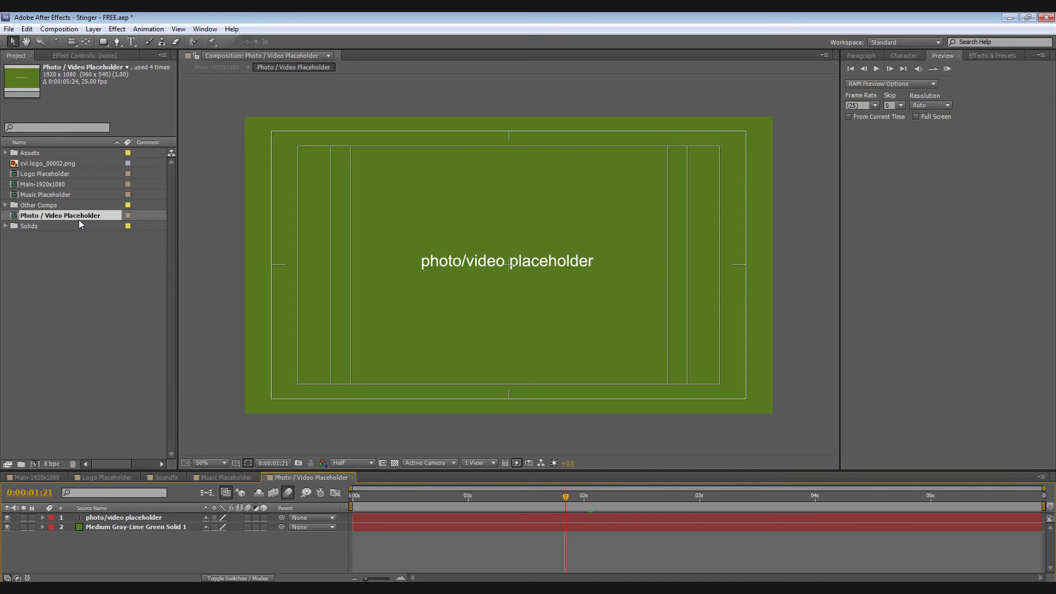
left_click(9, 29)
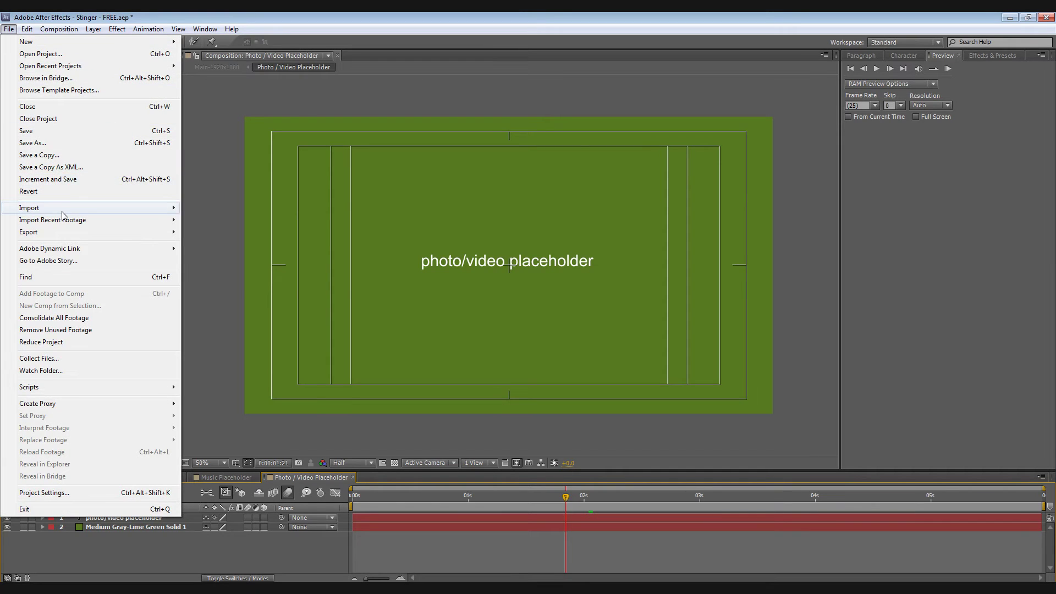
mouse_move(62, 214)
left_click(258, 208)
left_click(296, 163)
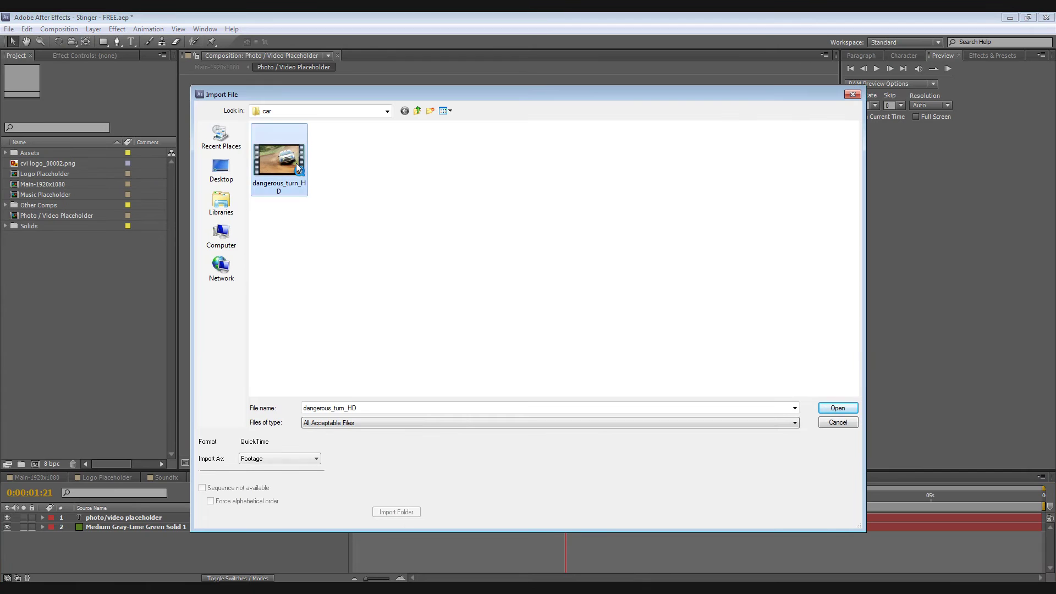
double_click(295, 163)
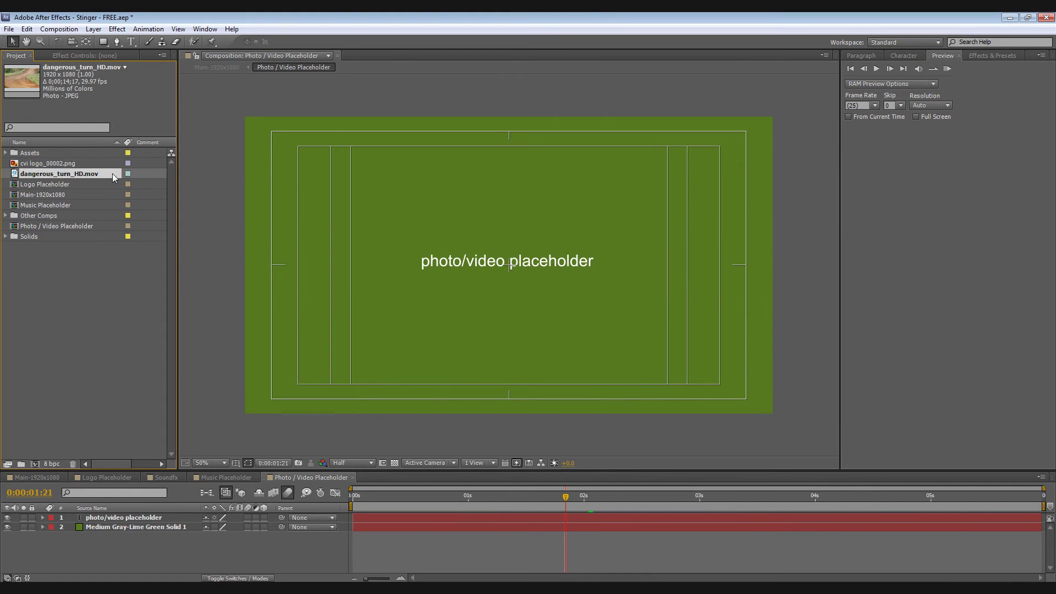
Step: Add dangerous_turn_HD.mov to the comp and slide it earlier so the car shows at 0:00:01:21
left_click_drag(113, 173, 506, 262)
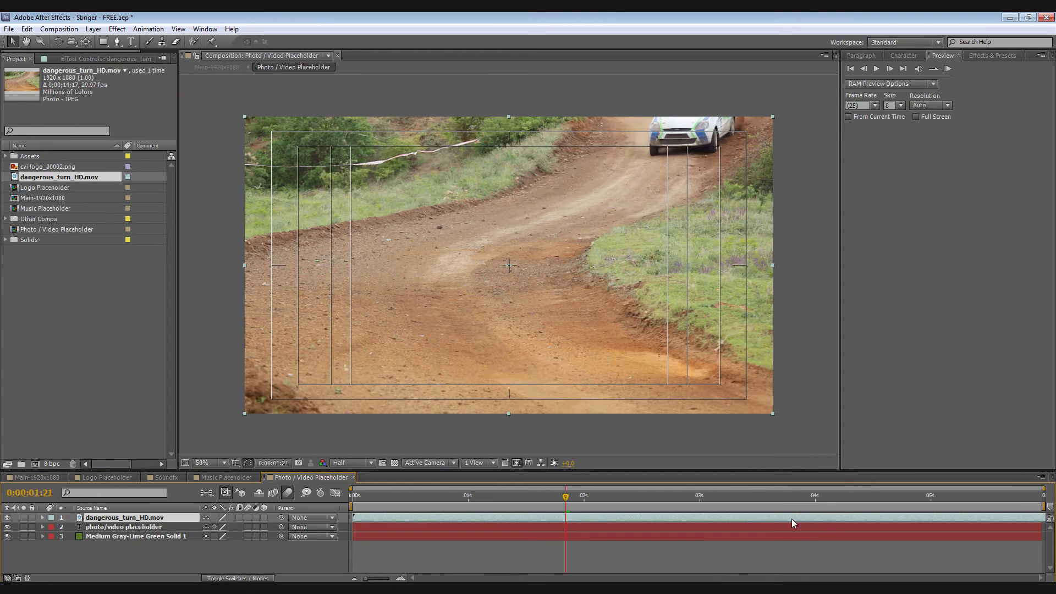
left_click_drag(731, 520, 475, 527)
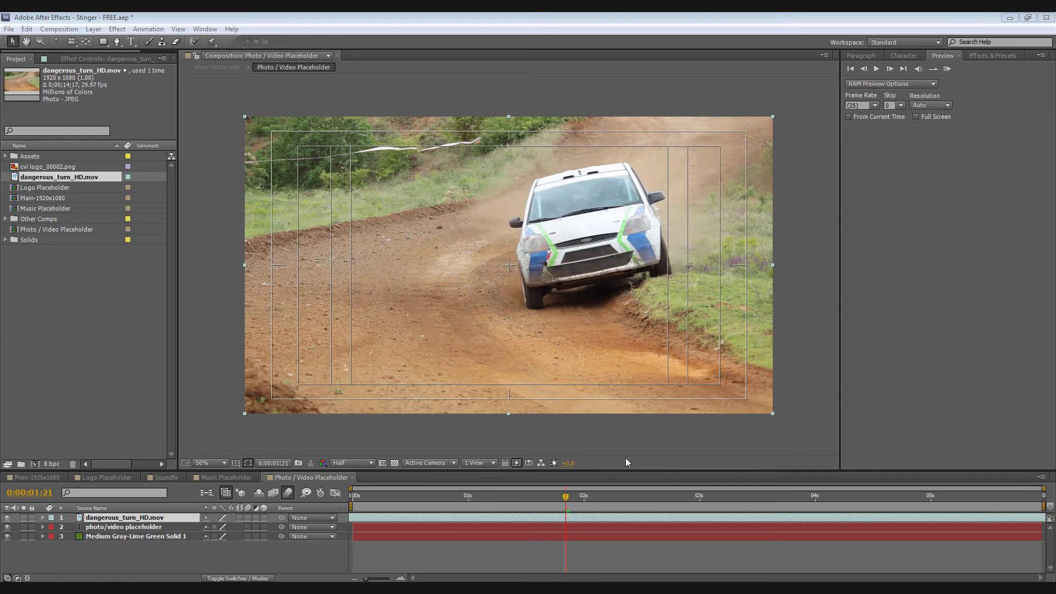
left_click(81, 210)
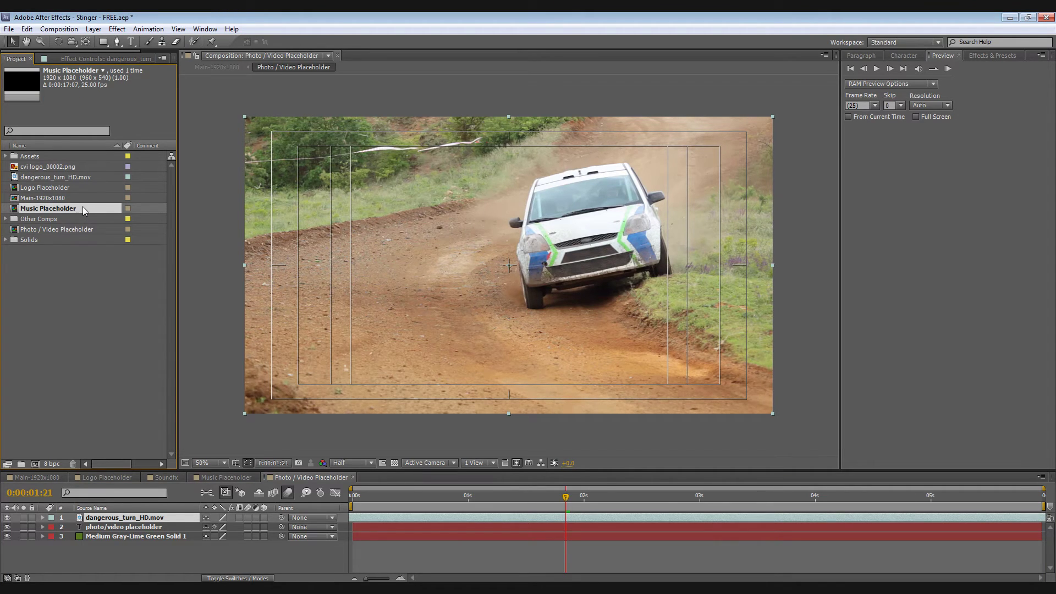
Step: Open Music Placeholder and mute the dubstep-free.wav audio layer
double_click(83, 206)
left_click(482, 501)
left_click(171, 518)
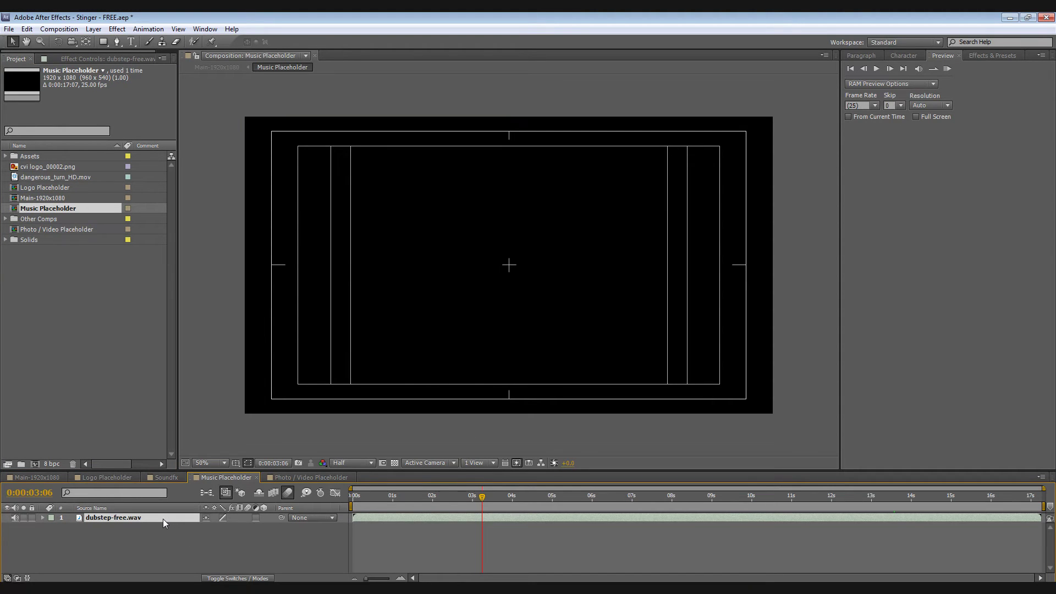
left_click(15, 517)
Step: Import Thunderbolt.wav and layer it above dubstep-free.wav in Music Placeholder
left_click(12, 30)
mouse_move(91, 208)
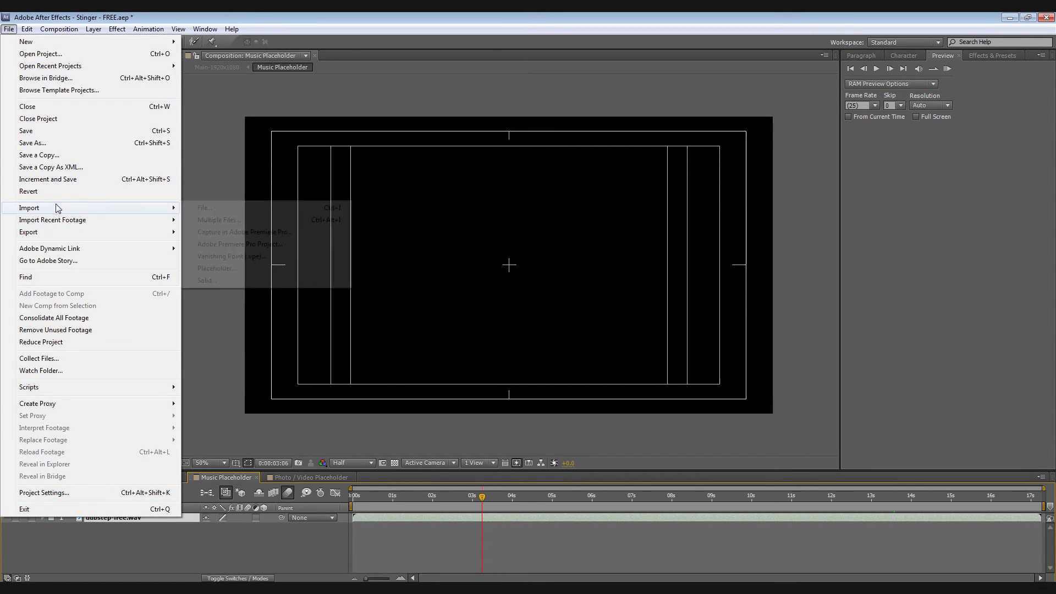
left_click(210, 212)
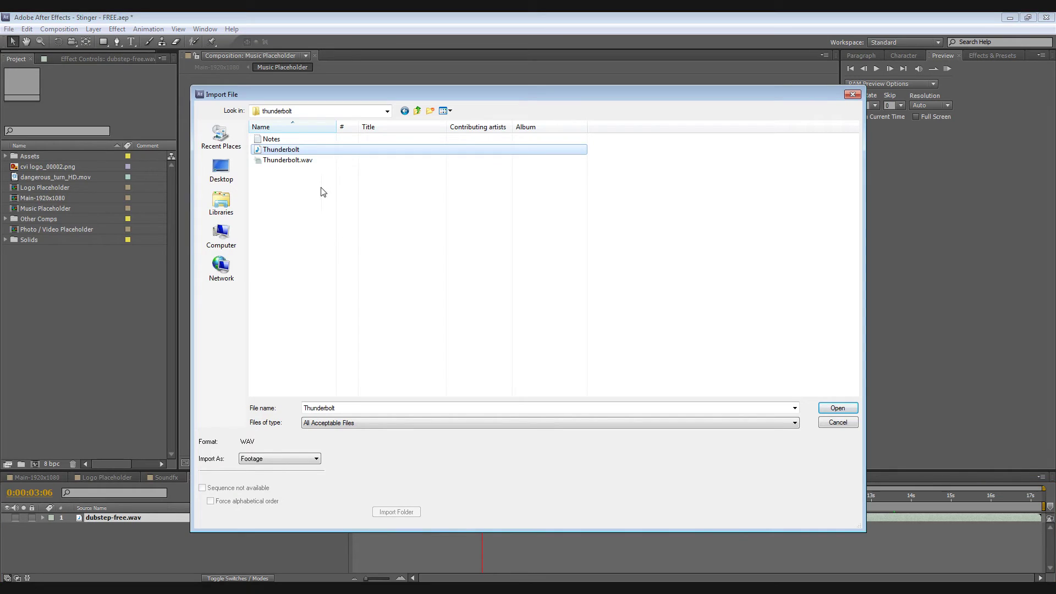
double_click(319, 149)
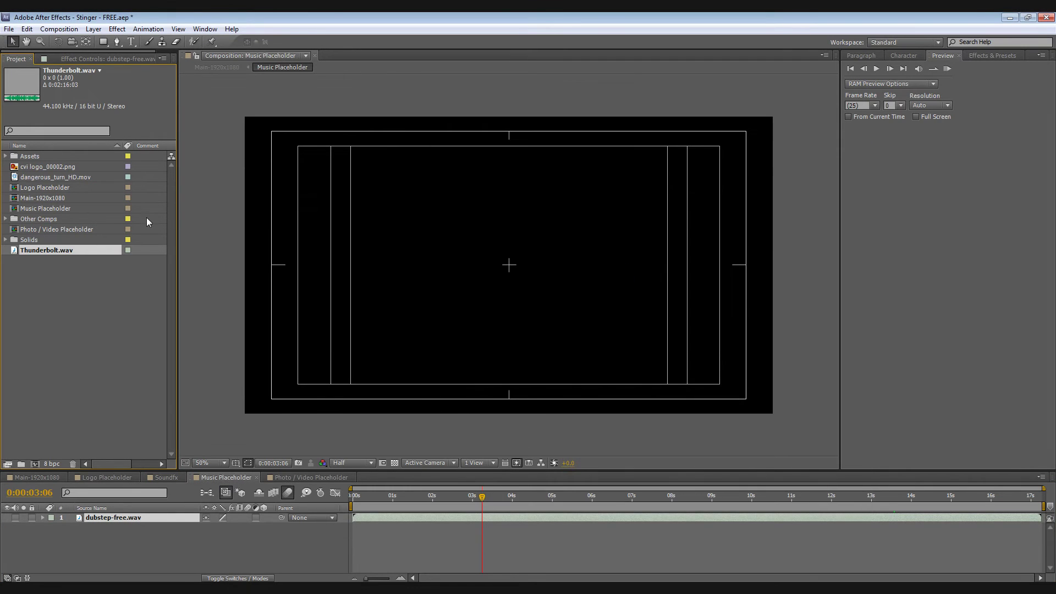
left_click_drag(90, 250, 509, 273)
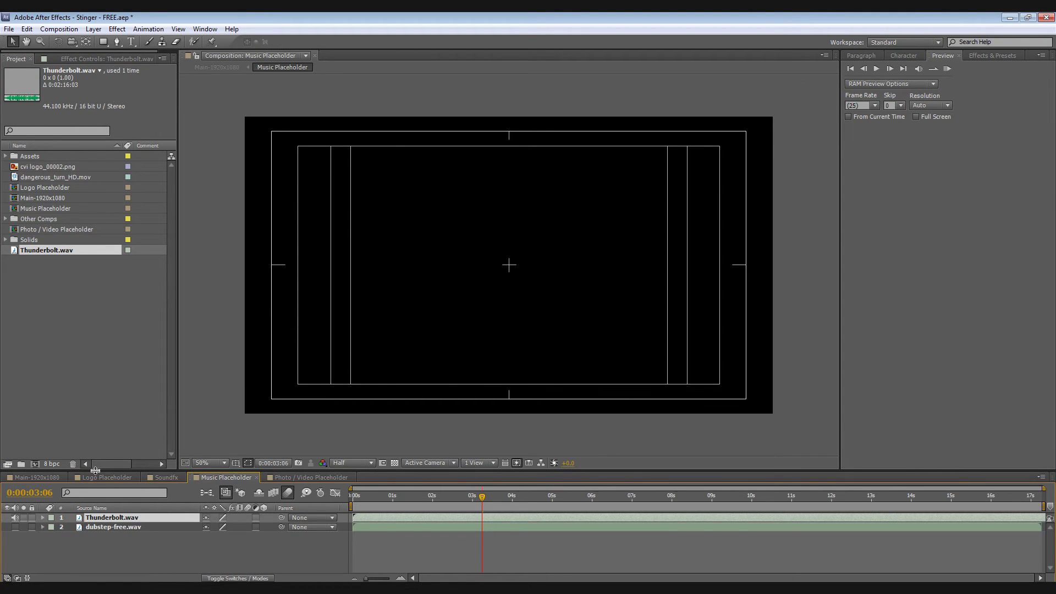
left_click(50, 477)
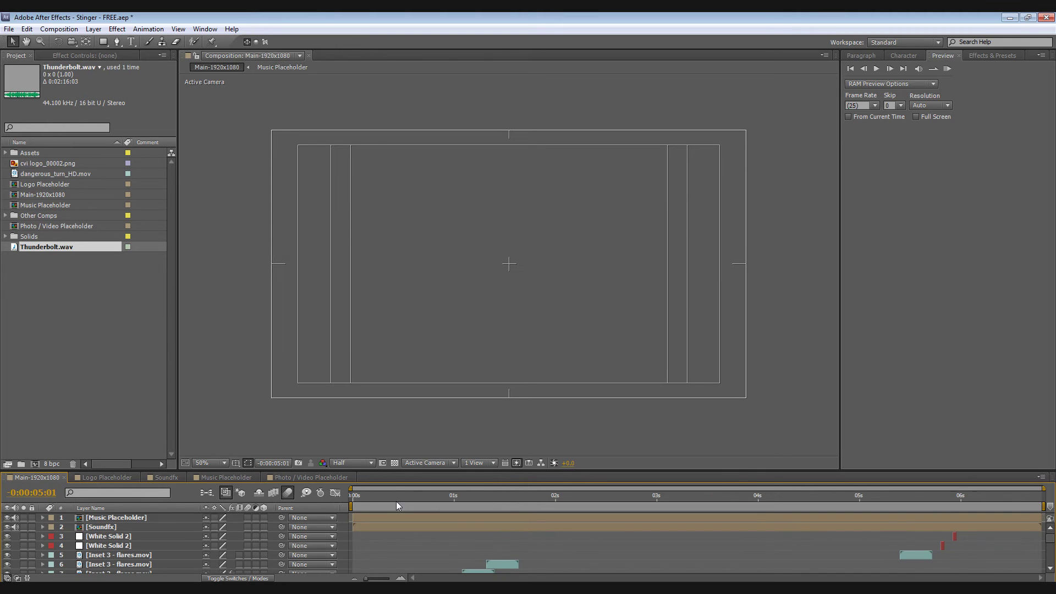
Step: Preview Main-1920x1080 at 0:00:02:19 with the CVI logo over the car, scrolling the layer list down
left_click_drag(397, 502, 633, 503)
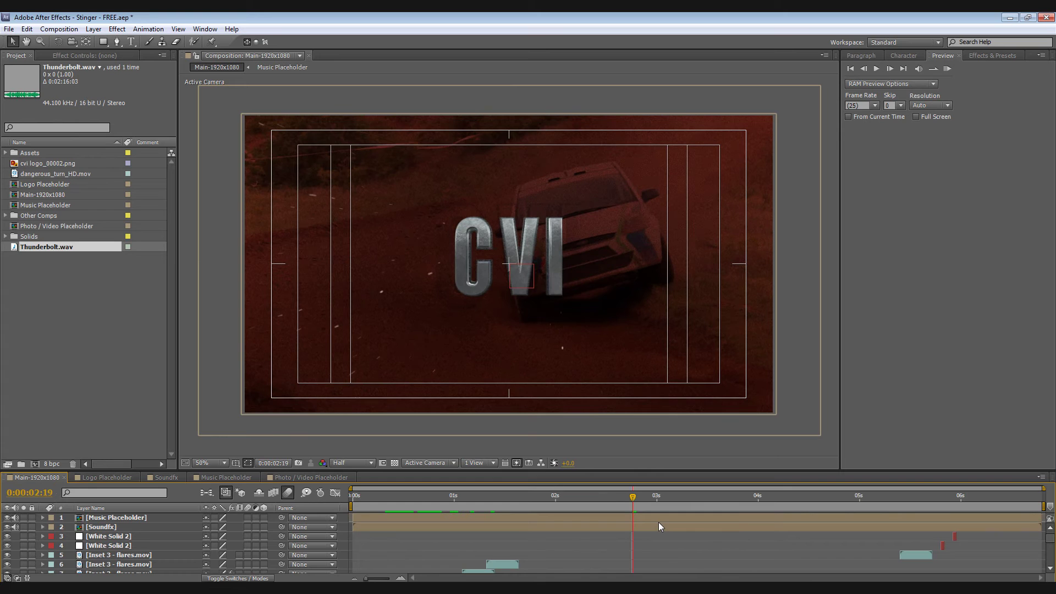
scroll(669, 546, "down", 3)
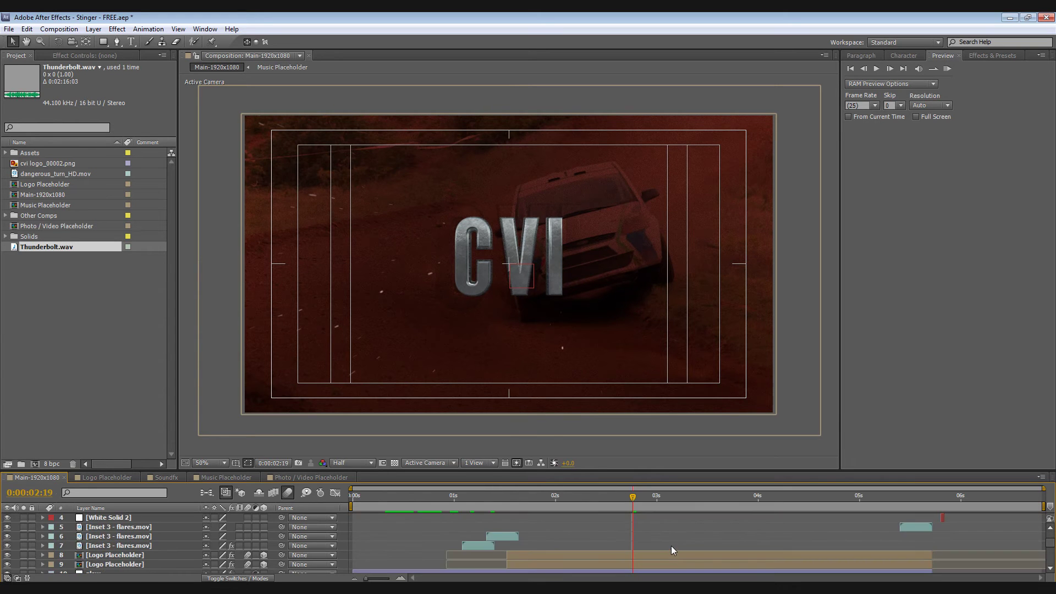
scroll(643, 536, "down", 2)
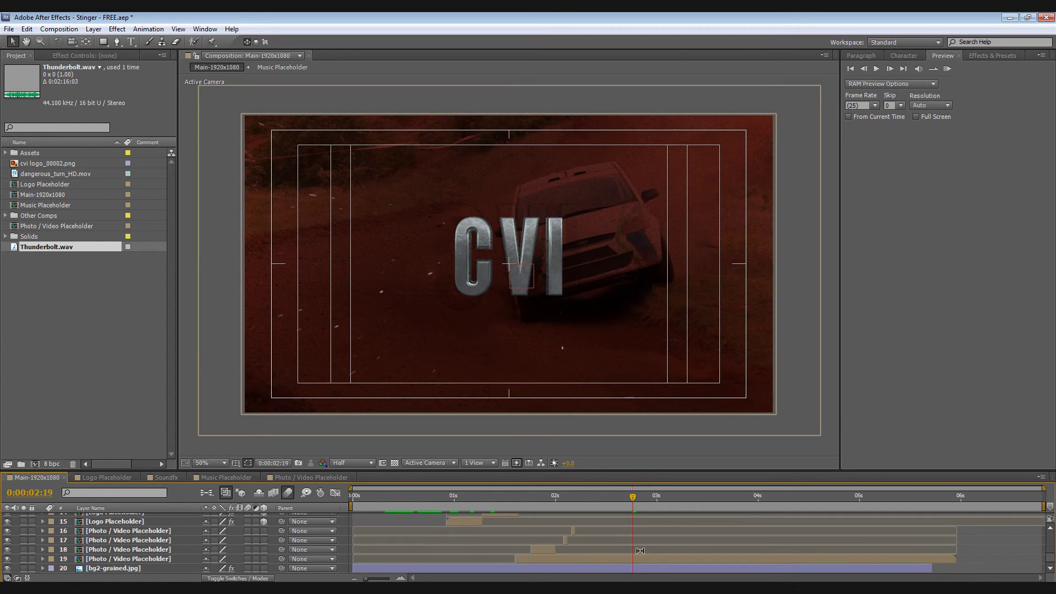
Step: Shift the bg2-grained.jpg Hue/Saturation colorize tint from red to yellow-green
left_click(146, 569)
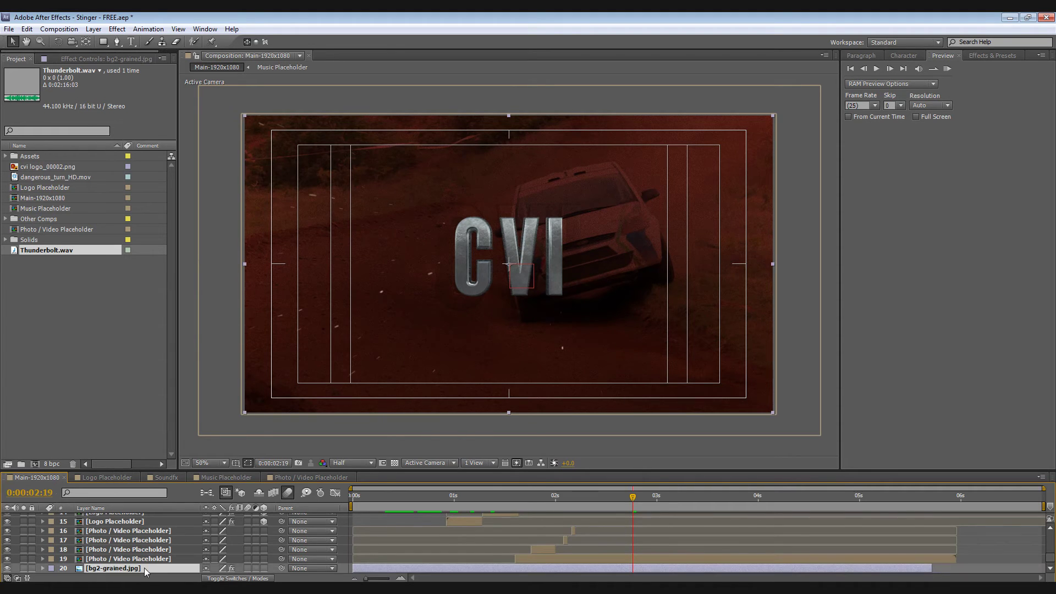
left_click(66, 59)
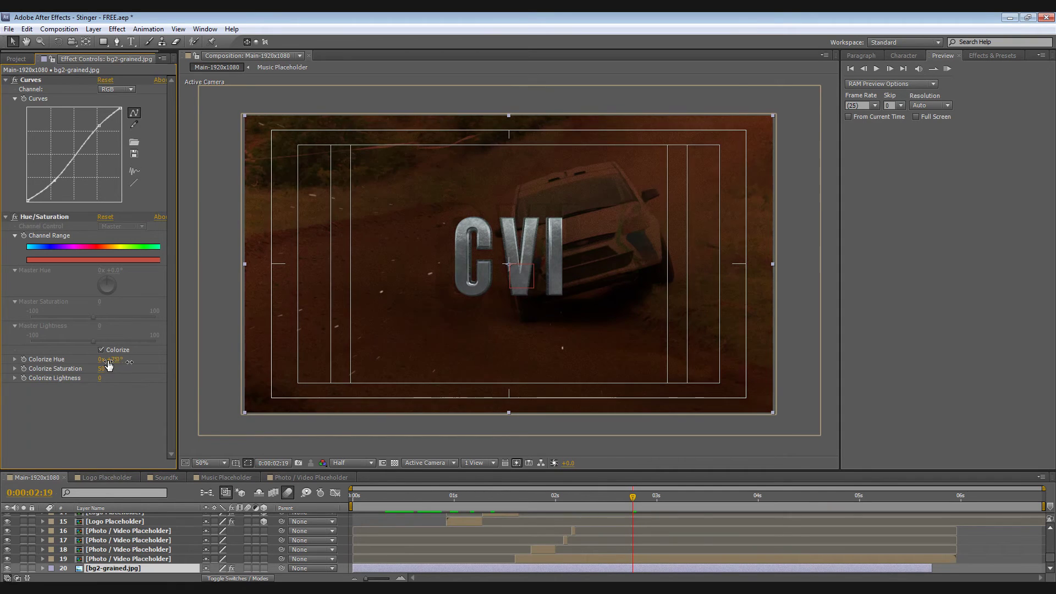
mouse_move(114, 359)
left_mouse_down()
mouse_move(179, 358)
mouse_move(120, 376)
left_mouse_up()
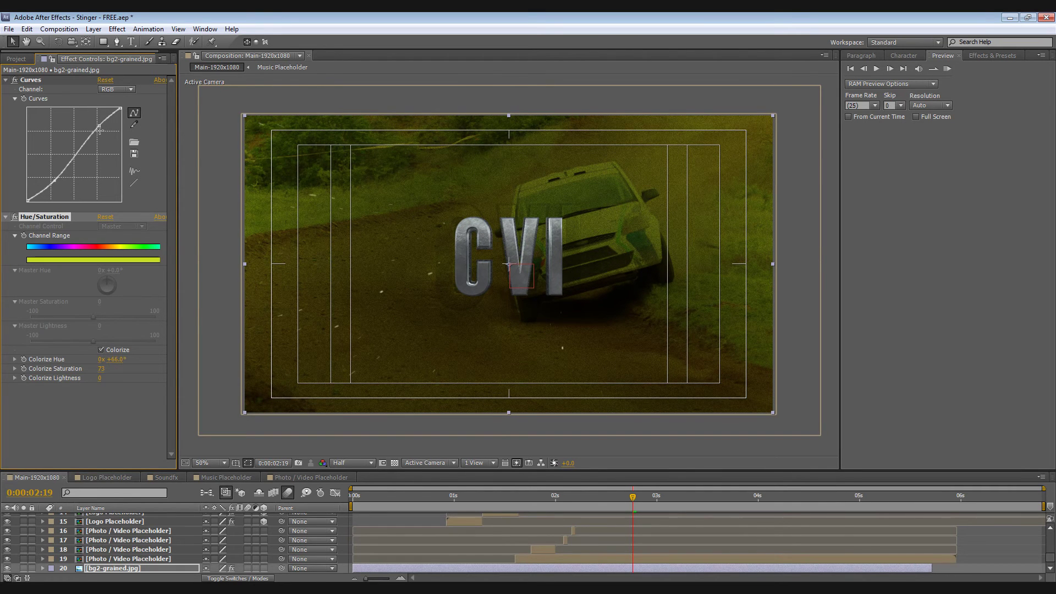
Step: Steepen the background's Curves into a stronger S-curve and return to the comp start
left_click_drag(97, 127, 92, 126)
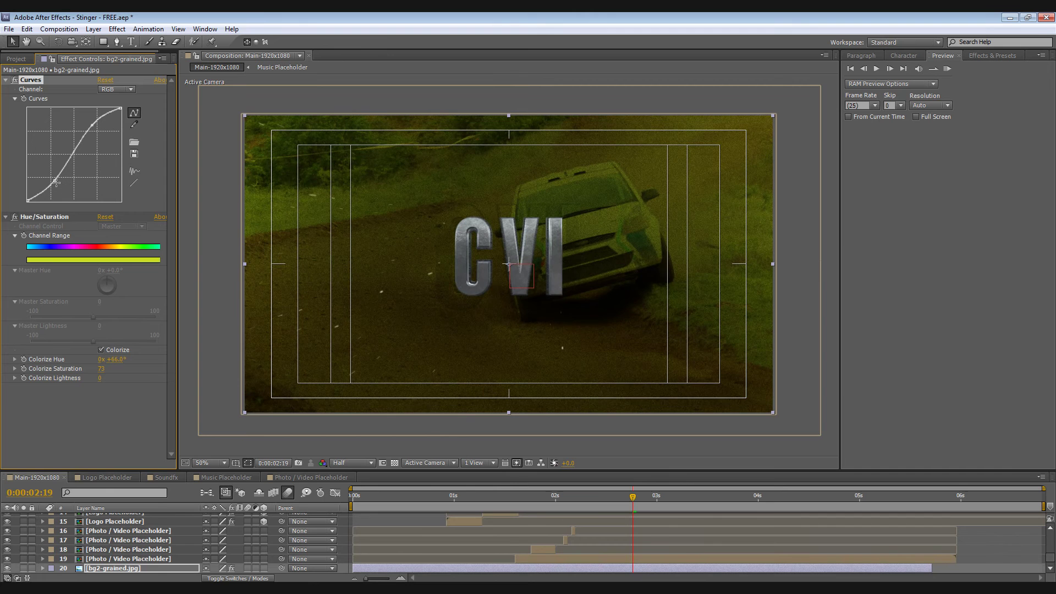
left_click_drag(55, 182, 55, 181)
key("Home")
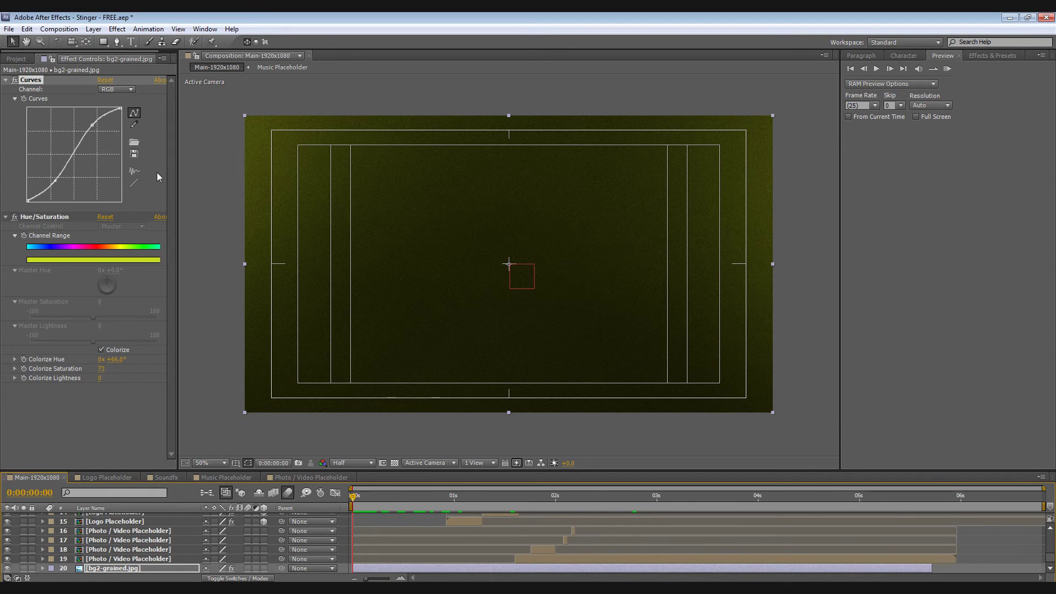
Step: Queue Main-1920x1080 via Composition > Pre-render and open its output module settings
left_click(59, 30)
left_click(32, 477)
left_click(60, 29)
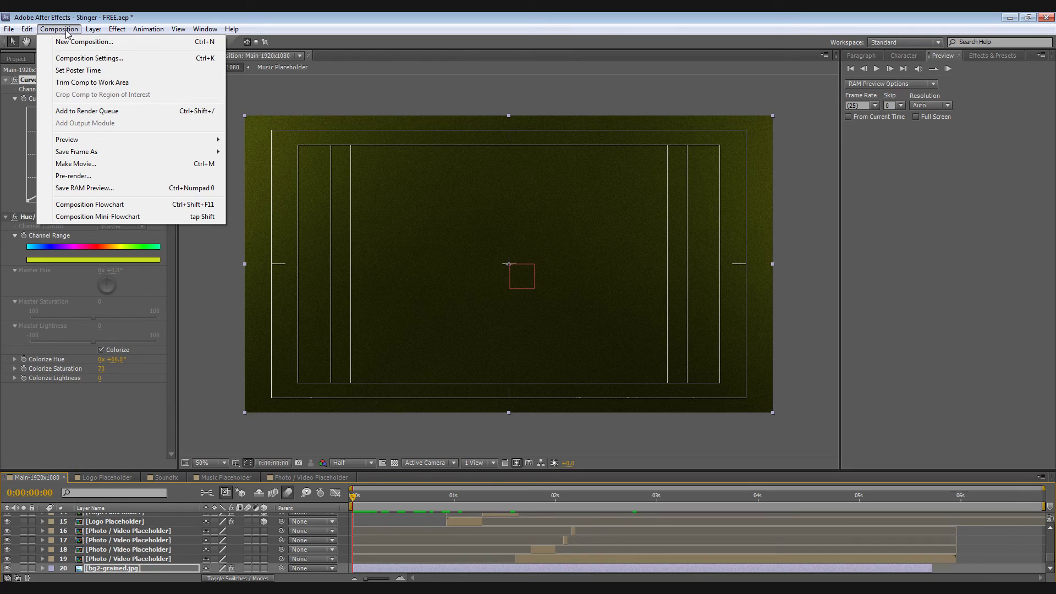
left_click(101, 177)
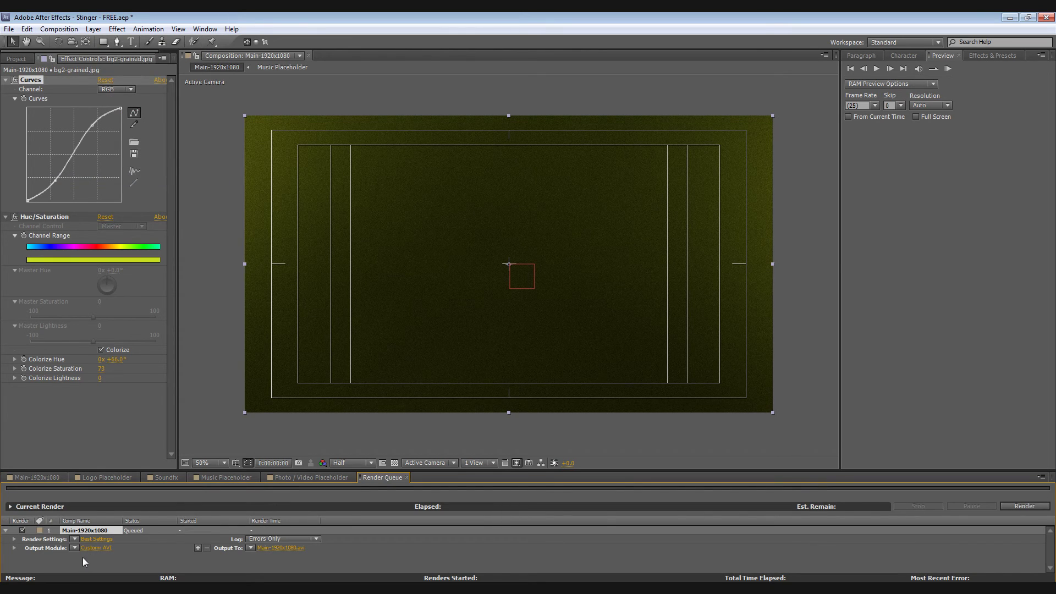
left_click(101, 549)
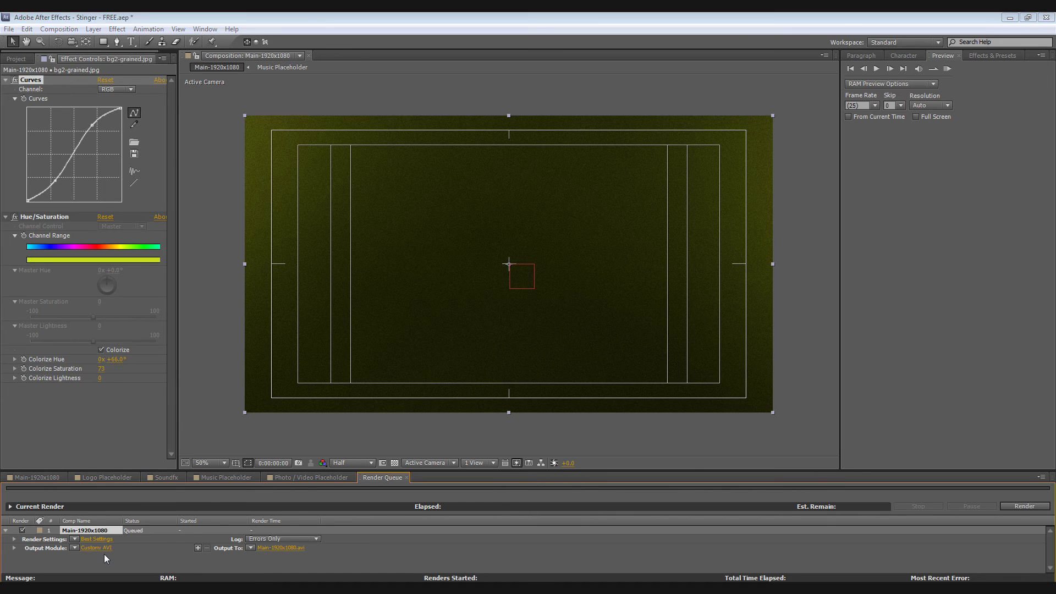
Step: Set the output module to H.264 at a 7 Mbps target bitrate with audio output enabled
left_click(519, 182)
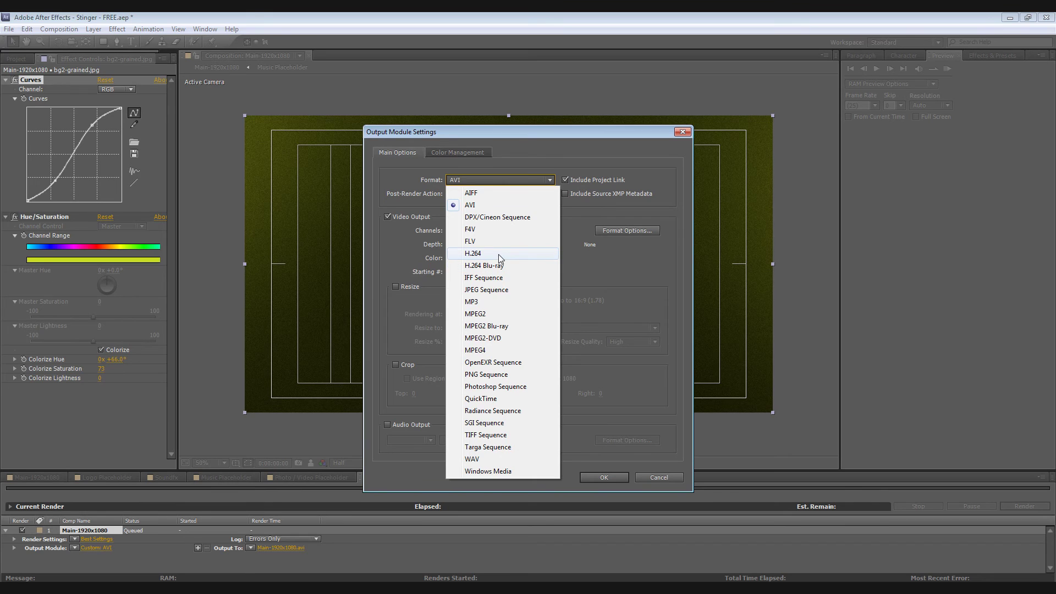
left_click(527, 256)
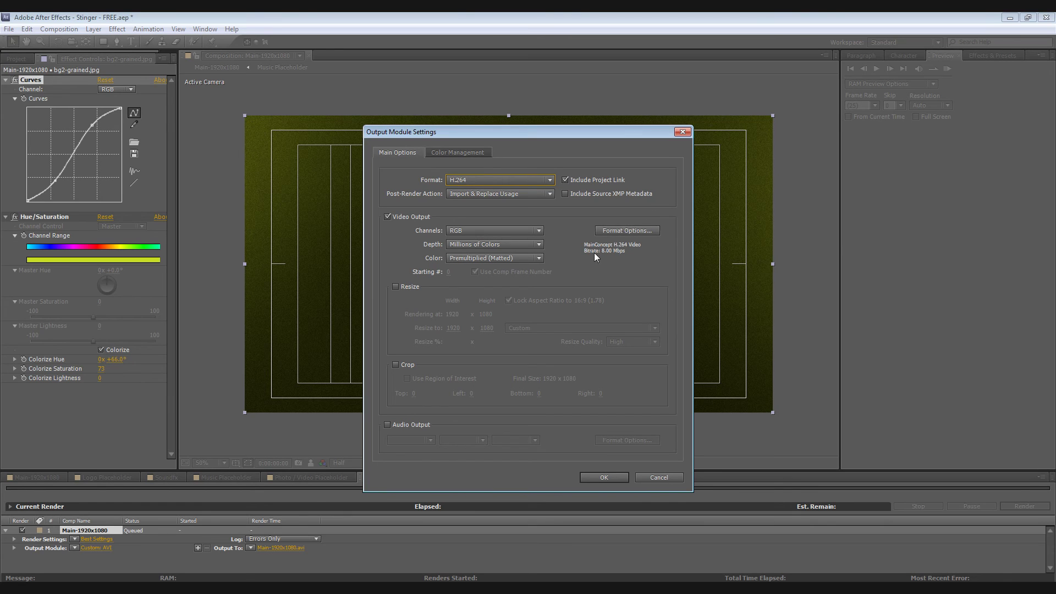
left_click(626, 229)
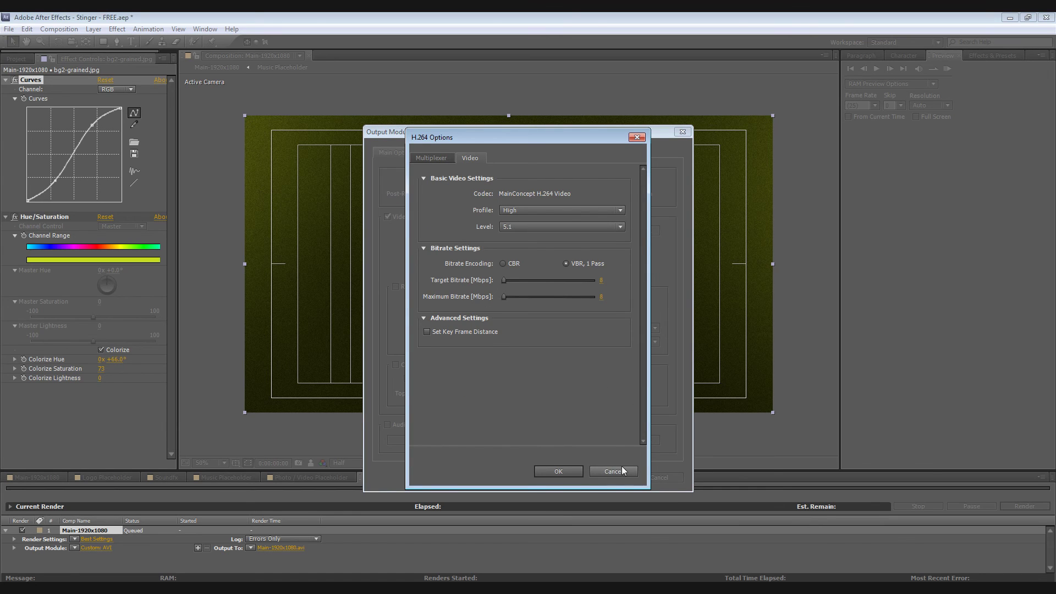
left_click(602, 283)
type("7")
left_click(602, 298)
left_click(559, 471)
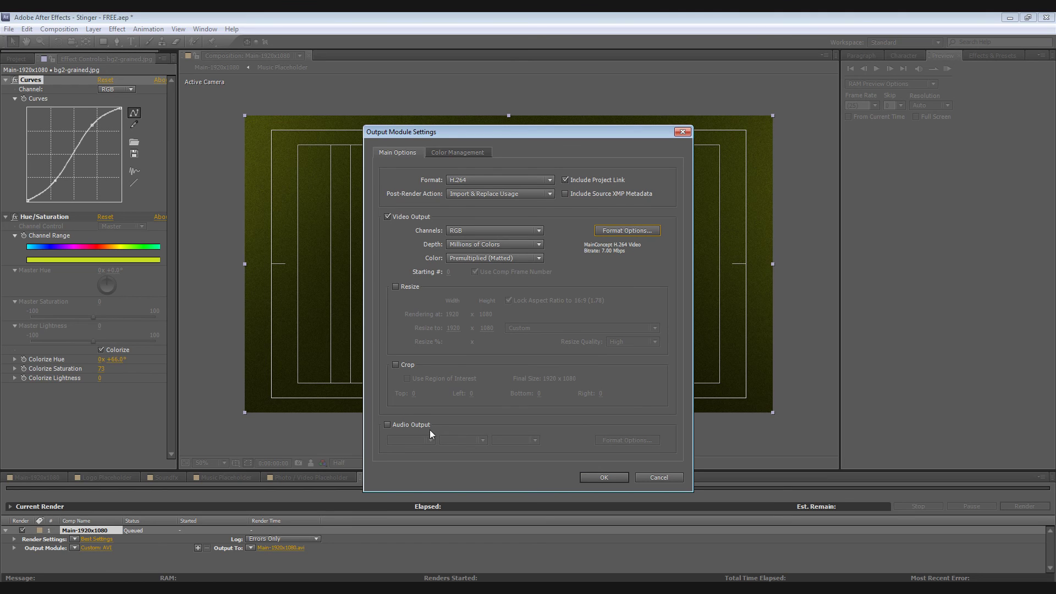
left_click(401, 425)
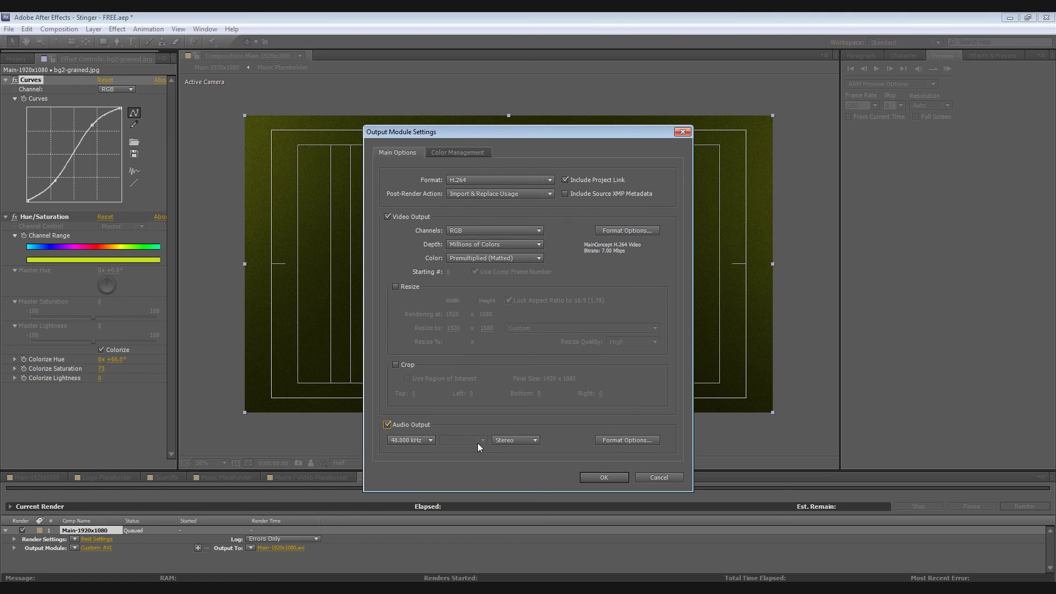
left_click(603, 477)
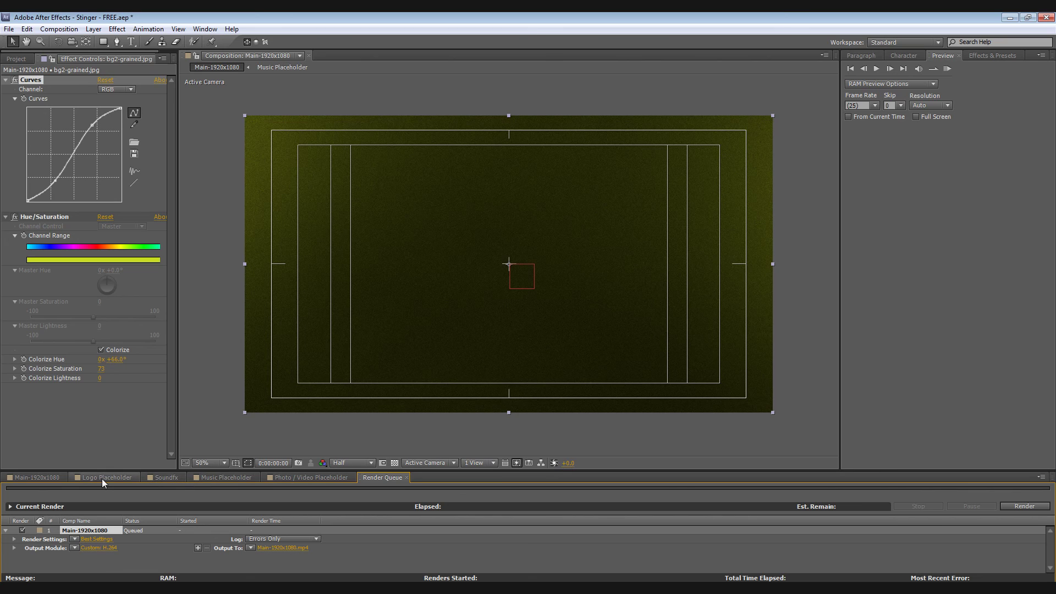
Step: Save the H.264 render as Main-1920x1080.mp4 in the veeroll - book promo thumbnails folder
left_click(286, 548)
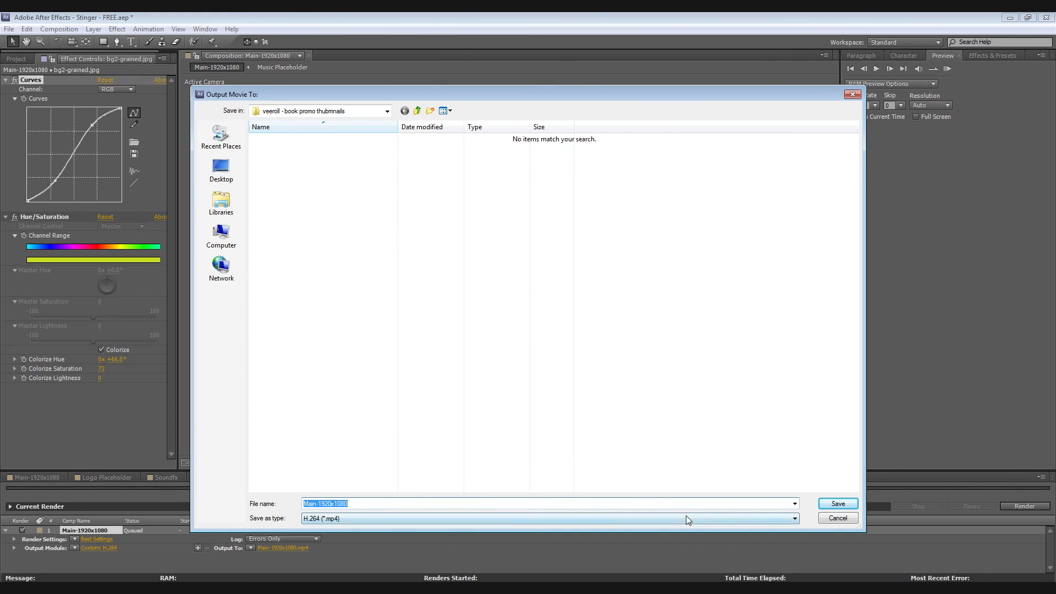
left_click(368, 502)
key("ctrl+a")
left_click(851, 521)
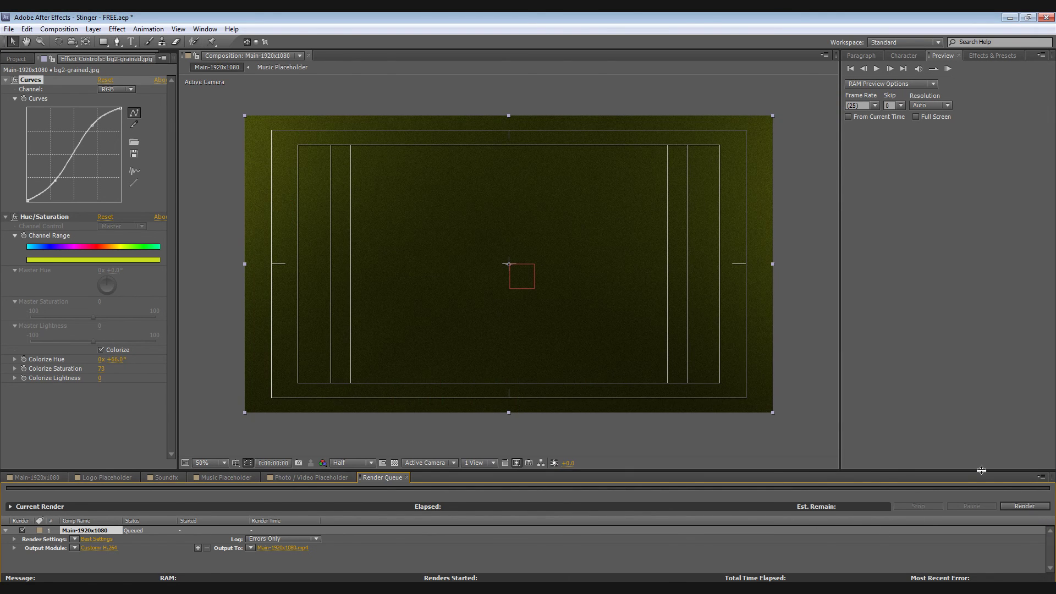